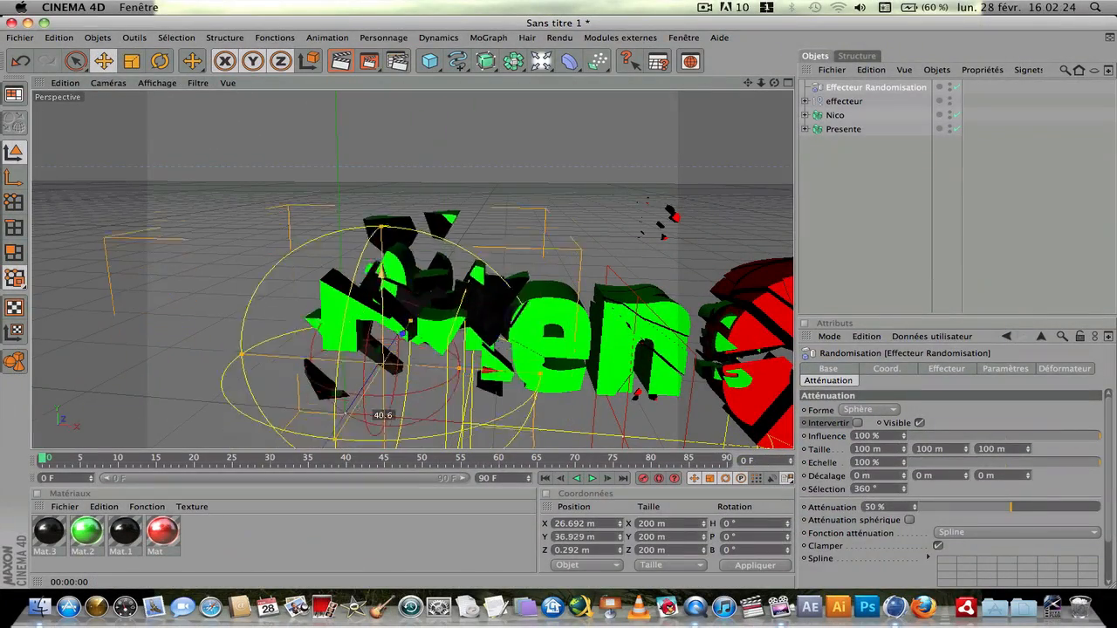
Step: Move the random effector up and along X over the text, to about X 105 m and Y 68 m
left_click_drag(381, 271, 382, 237)
left_click_drag(489, 336, 621, 341)
scroll(620, 341, "down", 10)
scroll(620, 341, "up", 3)
left_click(862, 186)
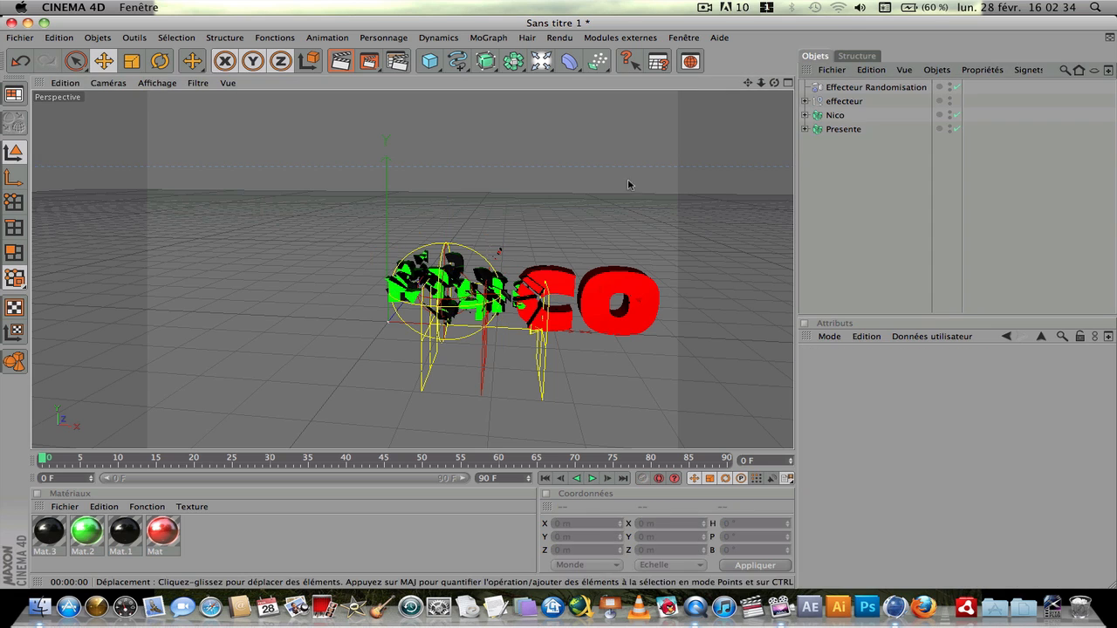
Step: Move the effecteur null along X toward the middle of the text and line up the random effector with it at about X 211 m
left_click(862, 87)
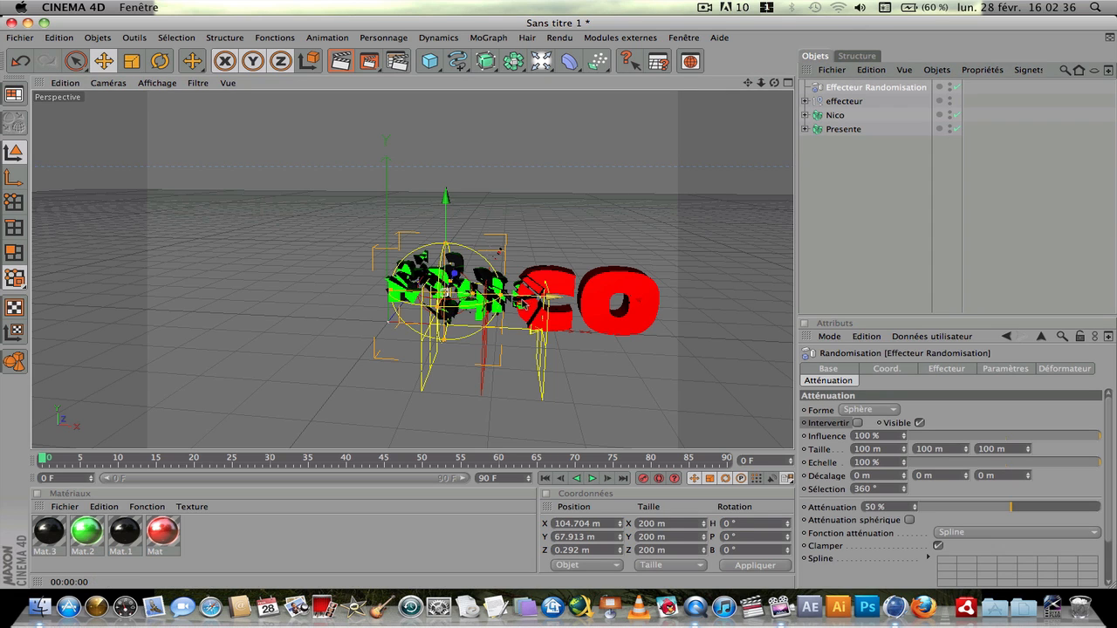
left_click(843, 102)
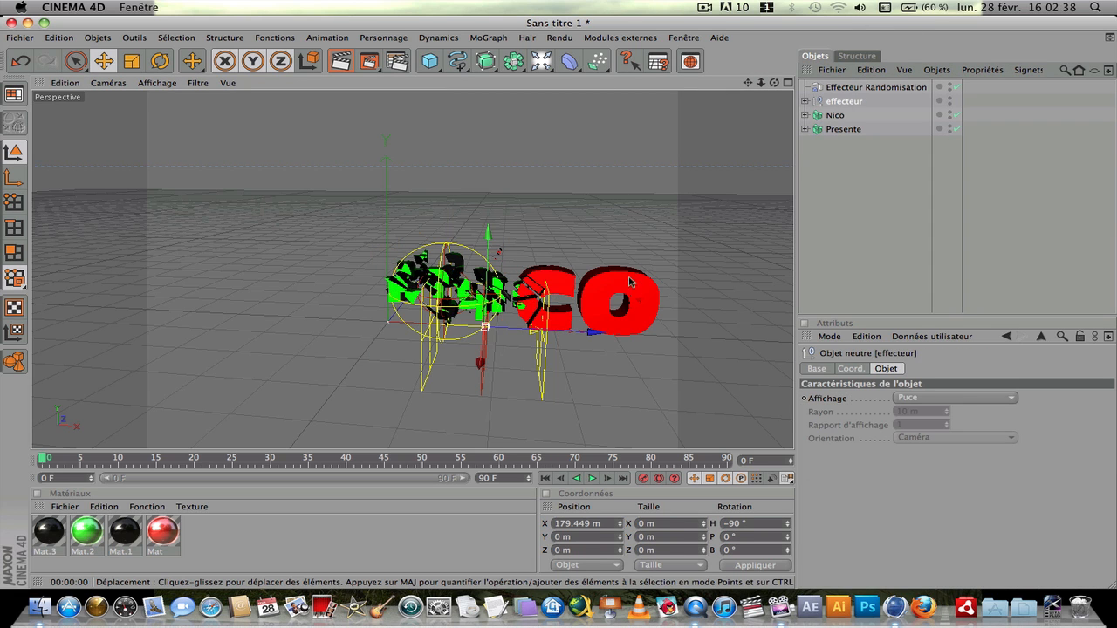
left_click_drag(569, 328, 596, 330)
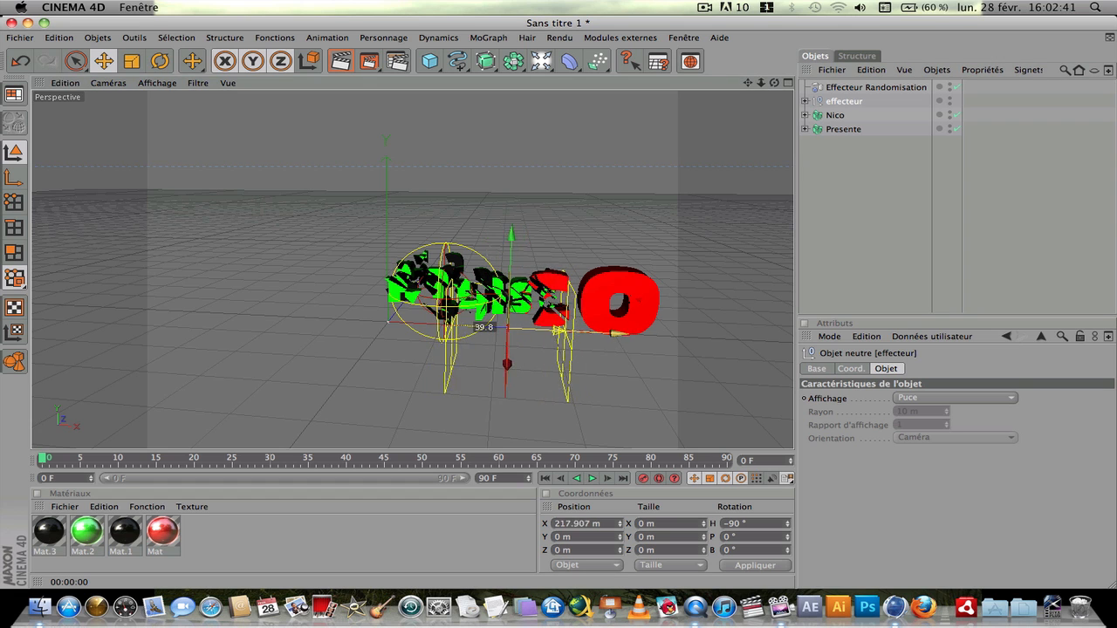
left_click(829, 90)
left_click_drag(560, 304, 641, 299)
left_click_drag(566, 301, 547, 301)
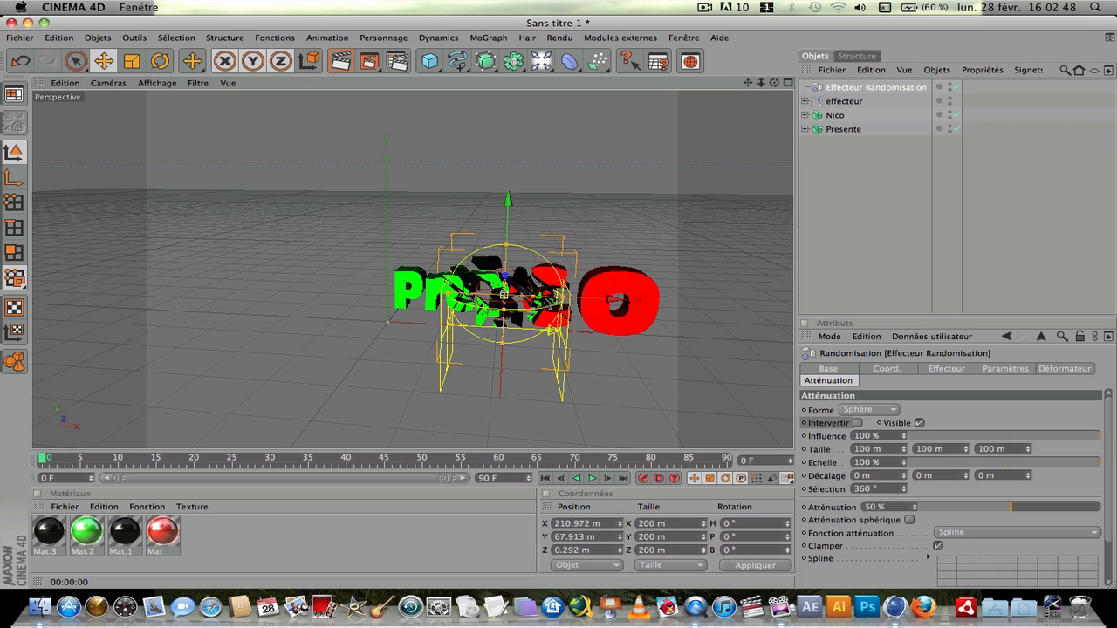
Step: Slide the random effector and the effecteur null together along X to about 228 m
left_click(844, 101, "shift")
mouse_move(611, 314)
left_mouse_down()
mouse_move(463, 312)
mouse_move(790, 326)
mouse_move(625, 317)
left_mouse_up()
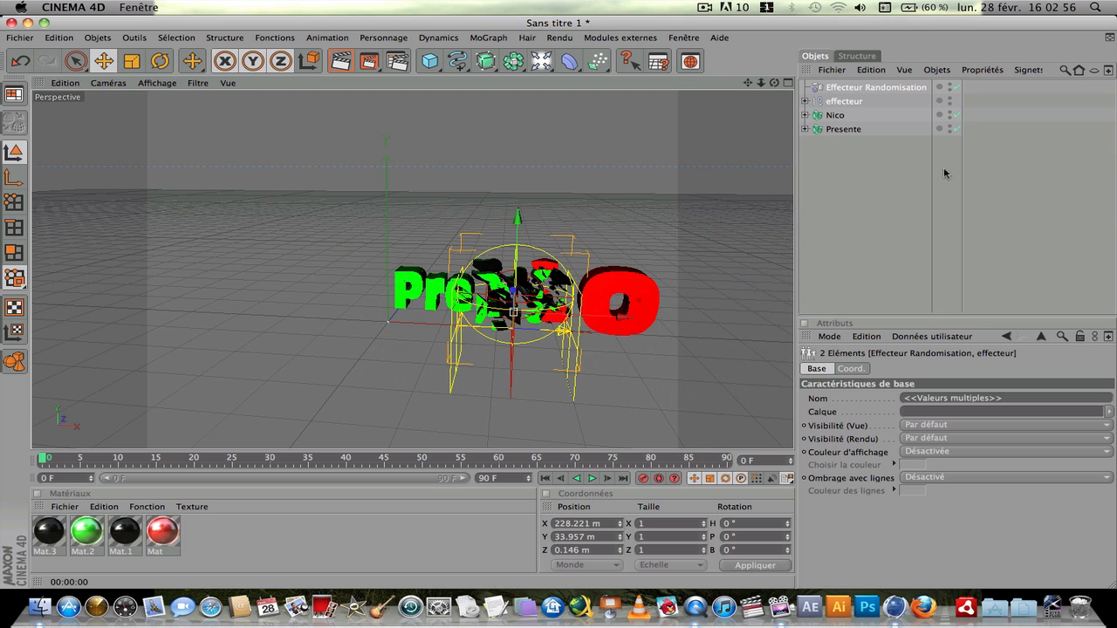
left_click(1039, 220)
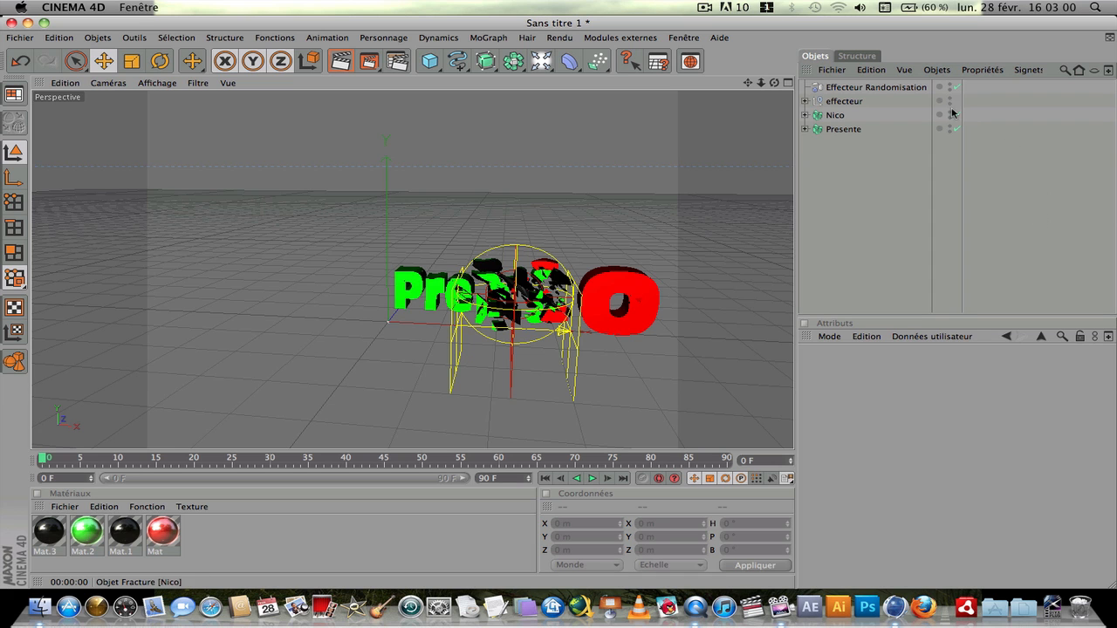
Step: Enable the random effector's rotation with H 542°, P 213° and B 54°, and slide both effector objects along X to about 234 m
left_click(908, 88)
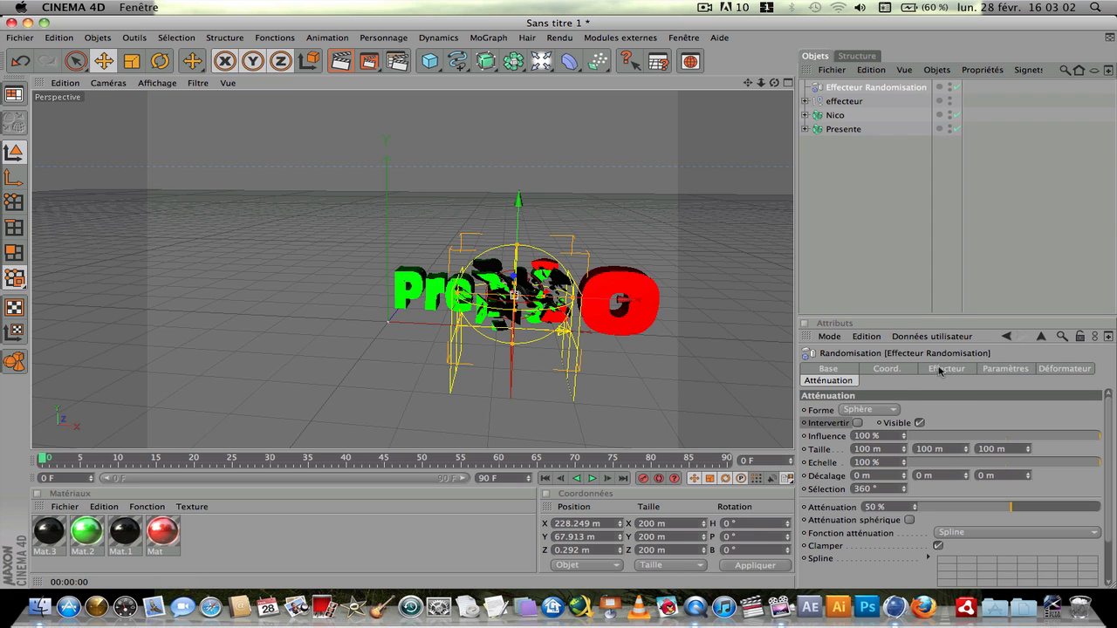
left_click(911, 368)
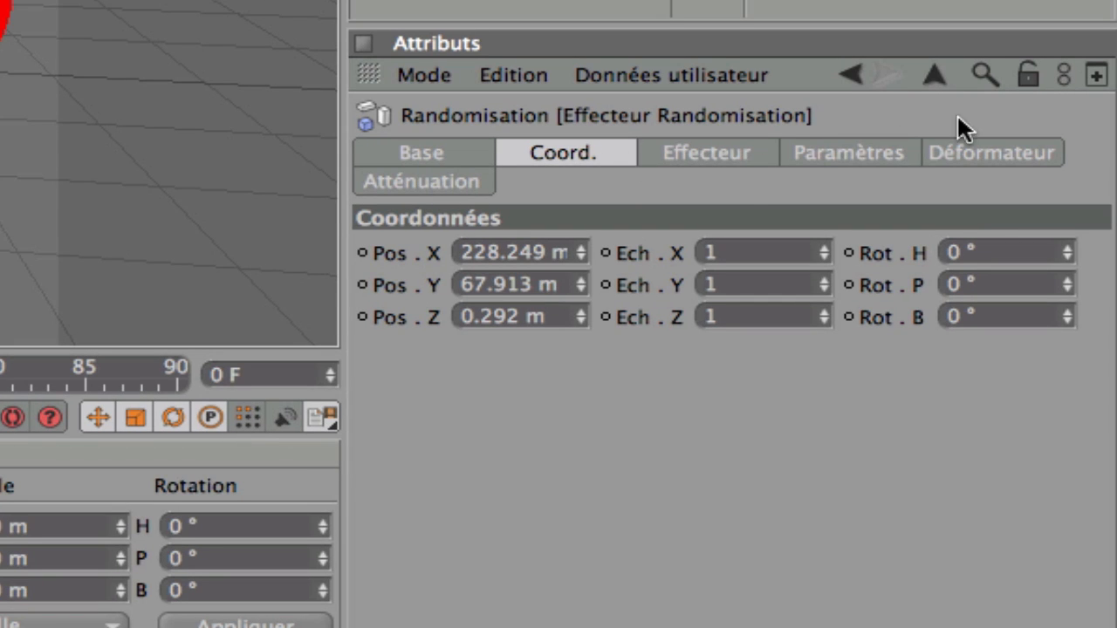
left_click(902, 152)
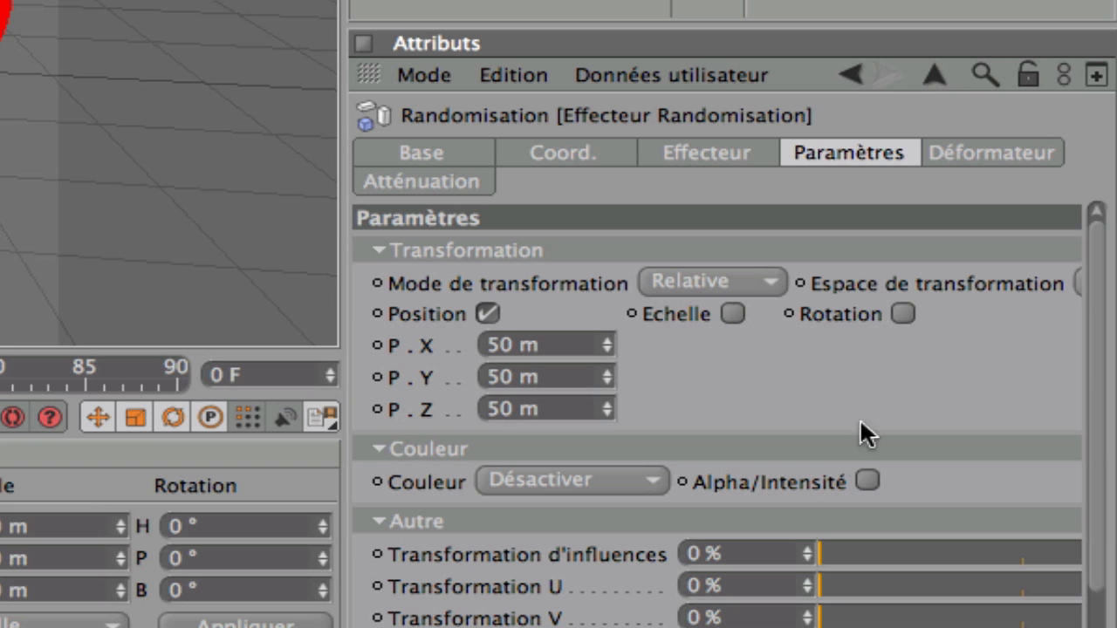
left_click(901, 314)
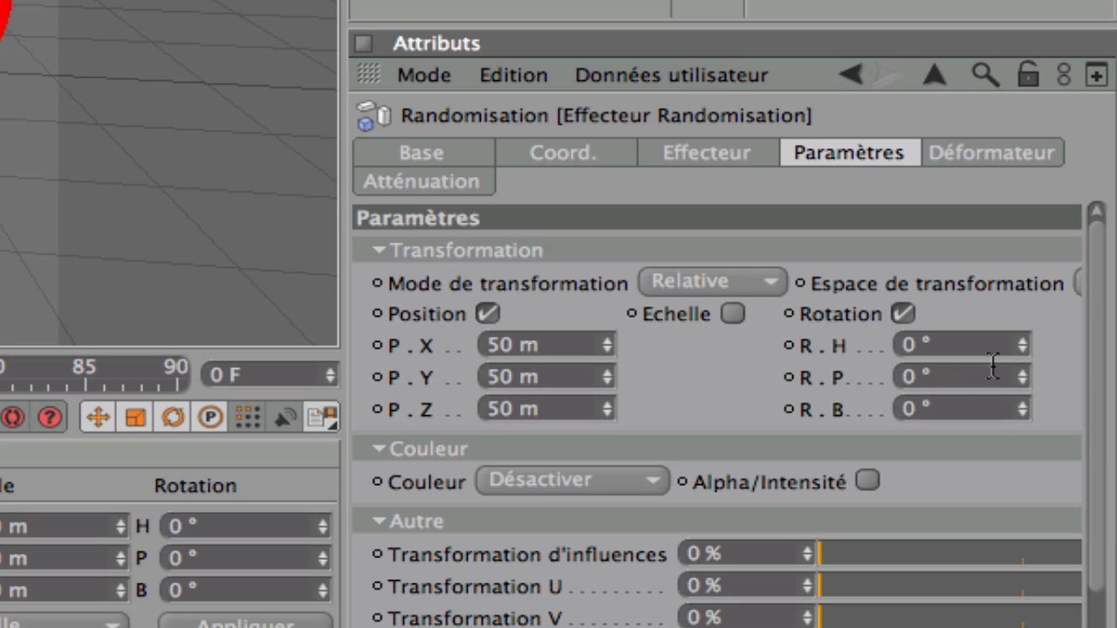
type("542")
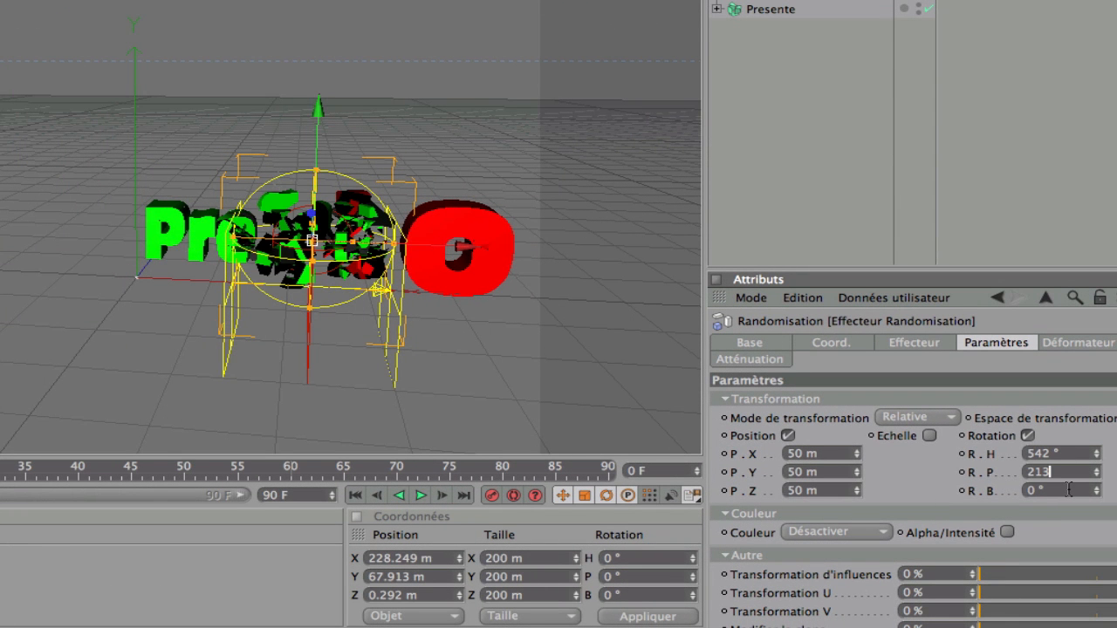
key("Tab")
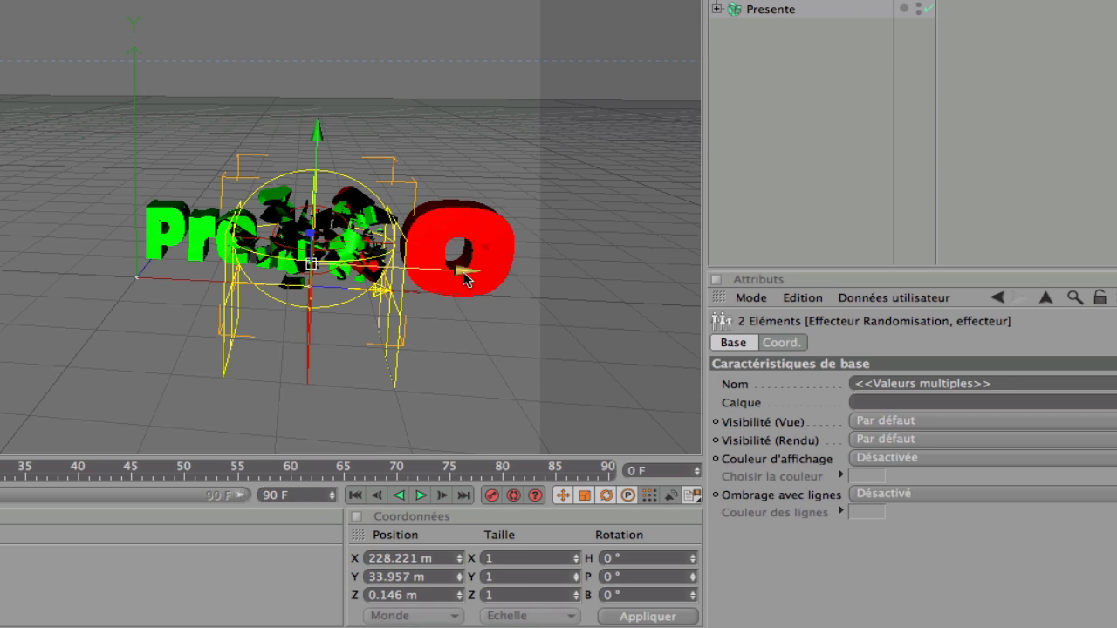
mouse_move(463, 271)
left_mouse_down()
mouse_move(357, 266)
mouse_move(484, 270)
left_mouse_up()
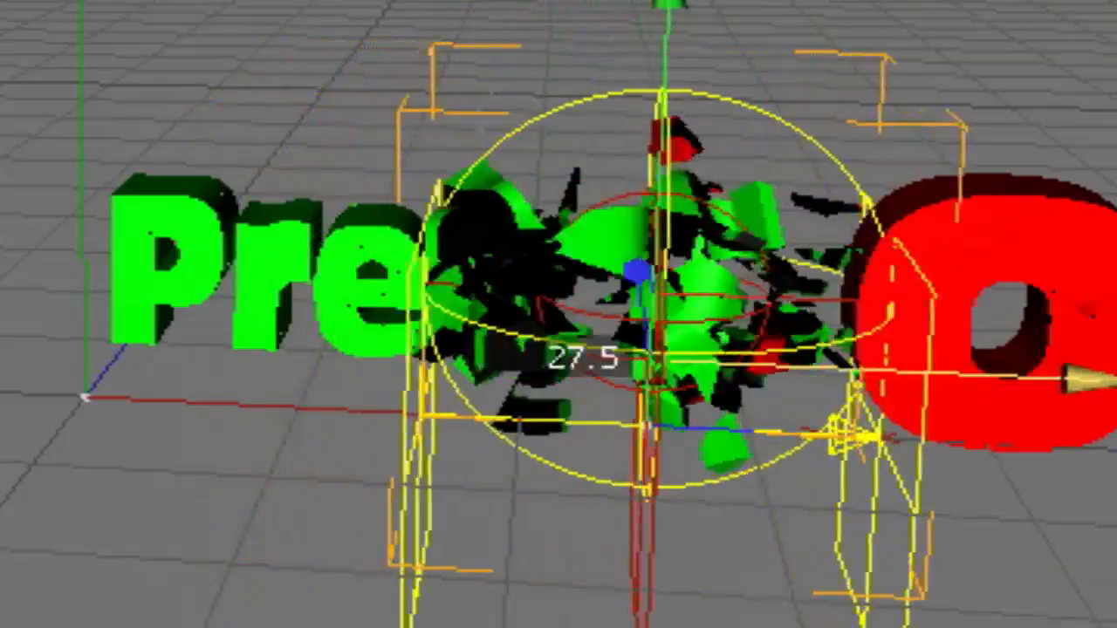
left_click_drag(1086, 379, 1043, 379)
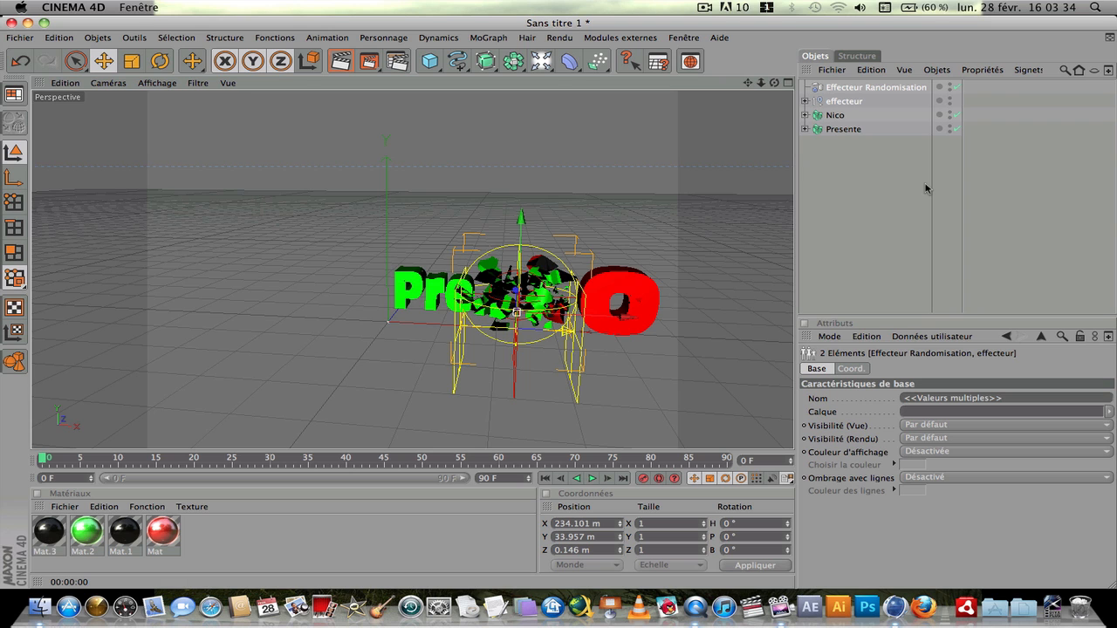
Step: Set the random effector's position variation to X 130 m, Y 95 m and Z 117 m
left_click(863, 88)
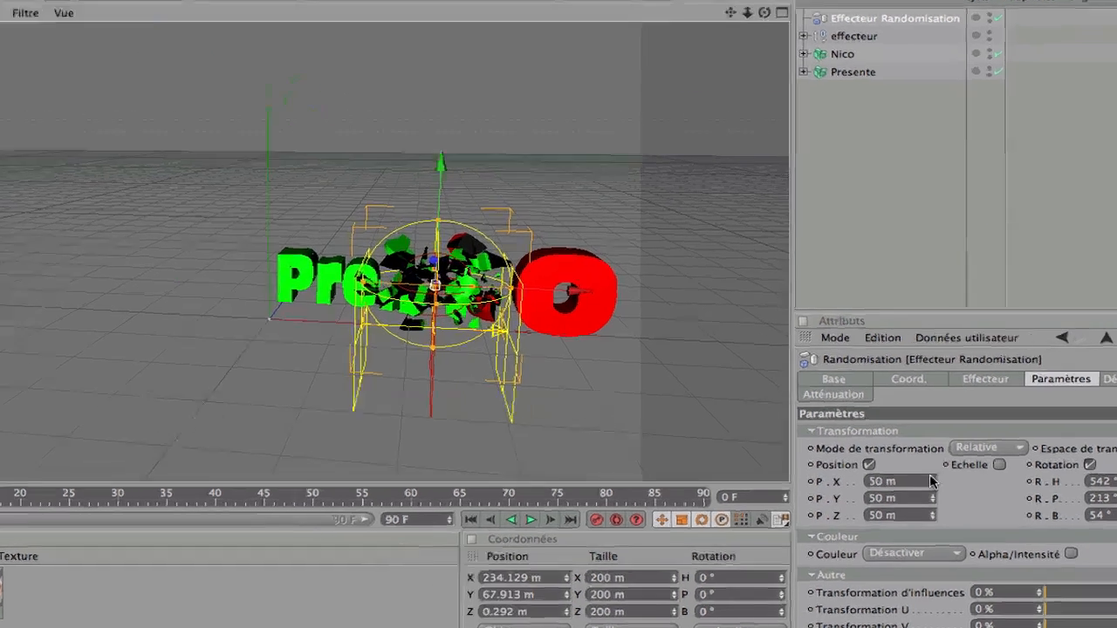
left_click_drag(905, 448, 905, 553)
left_click_drag(997, 559, 997, 385)
left_click_drag(1001, 592, 1002, 552)
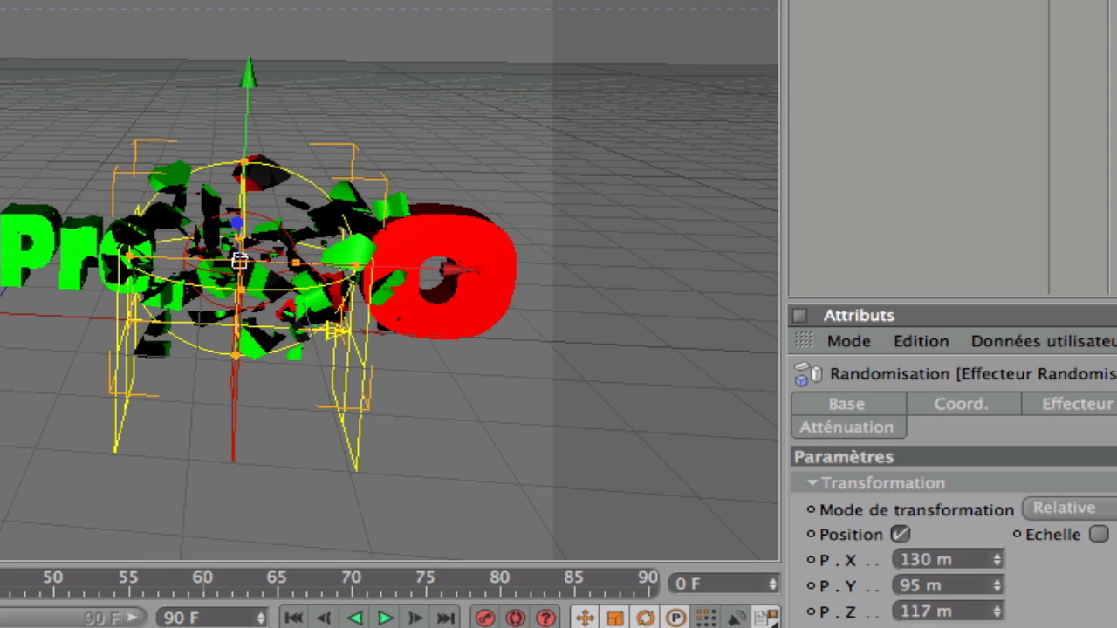
Step: Slide the random effector and the effecteur null together along X to about 298 m
left_click(844, 101, "shift")
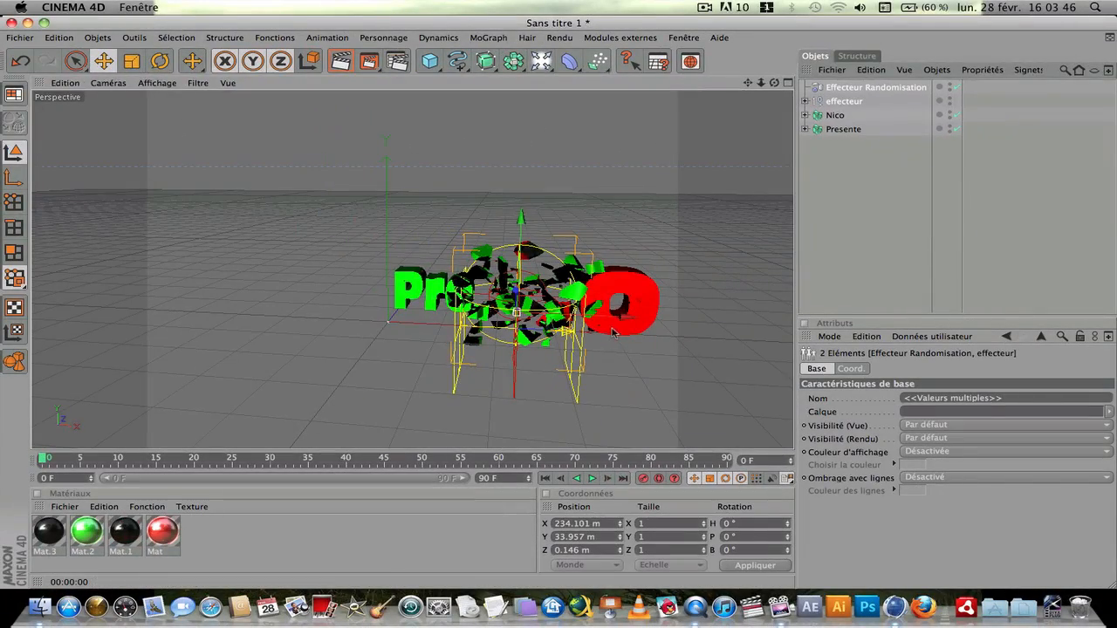
left_click_drag(432, 306, 432, 305)
mouse_move(624, 315)
left_mouse_down()
mouse_move(458, 314)
mouse_move(730, 321)
mouse_move(543, 319)
mouse_move(630, 322)
left_mouse_up()
Step: Set the random effector's falloff attenuation to 100% and slide it with the effecteur null along X to about 225 m
left_click(861, 89)
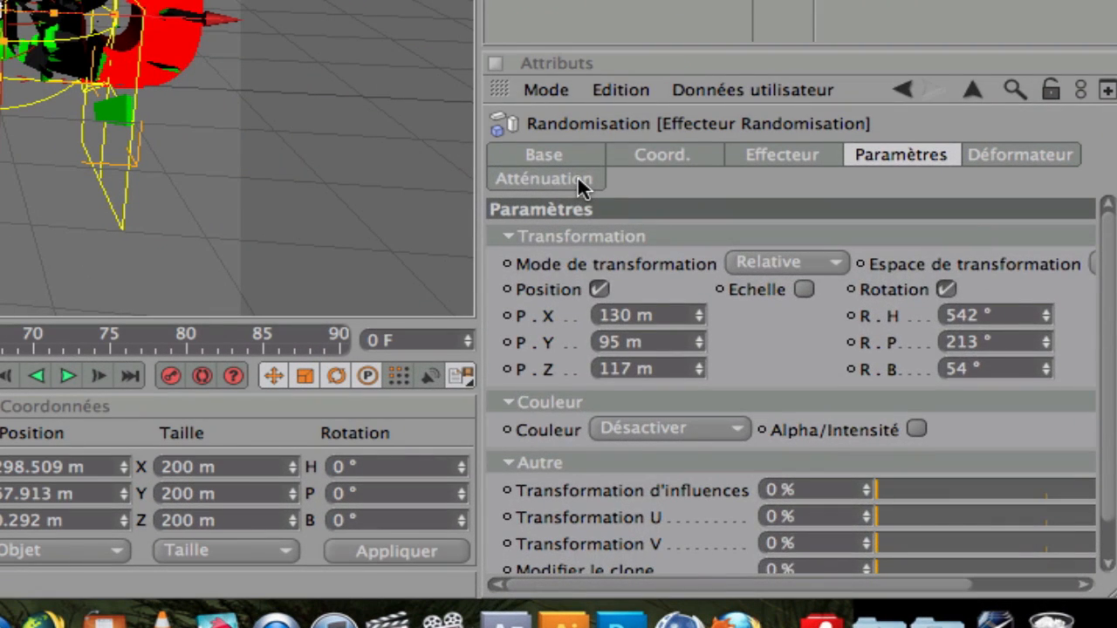
left_click(843, 380)
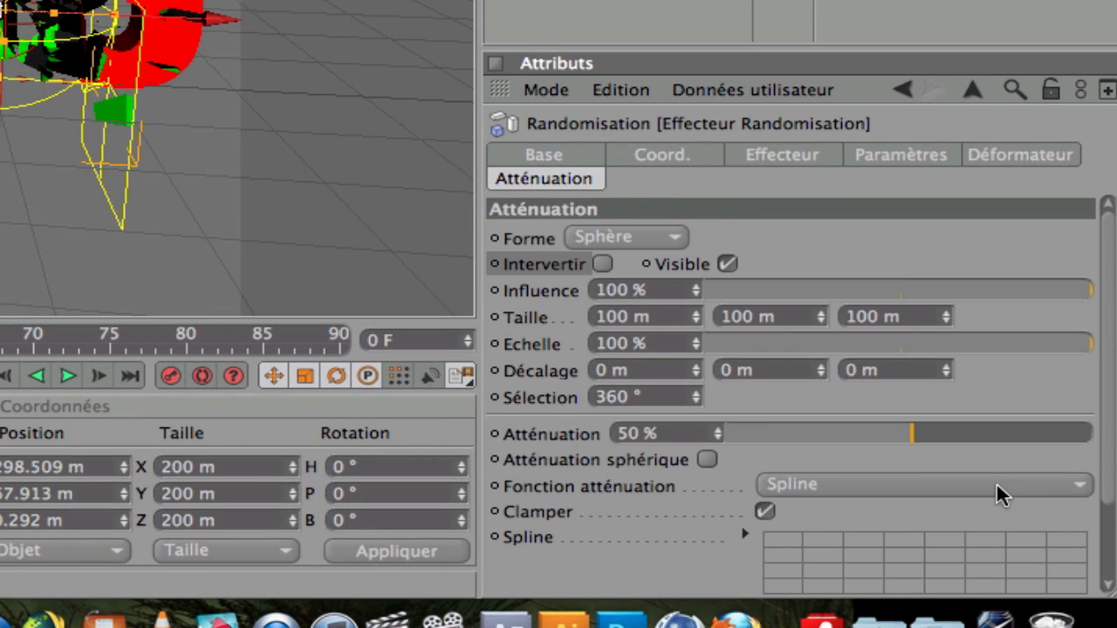
left_click_drag(912, 433, 1103, 428)
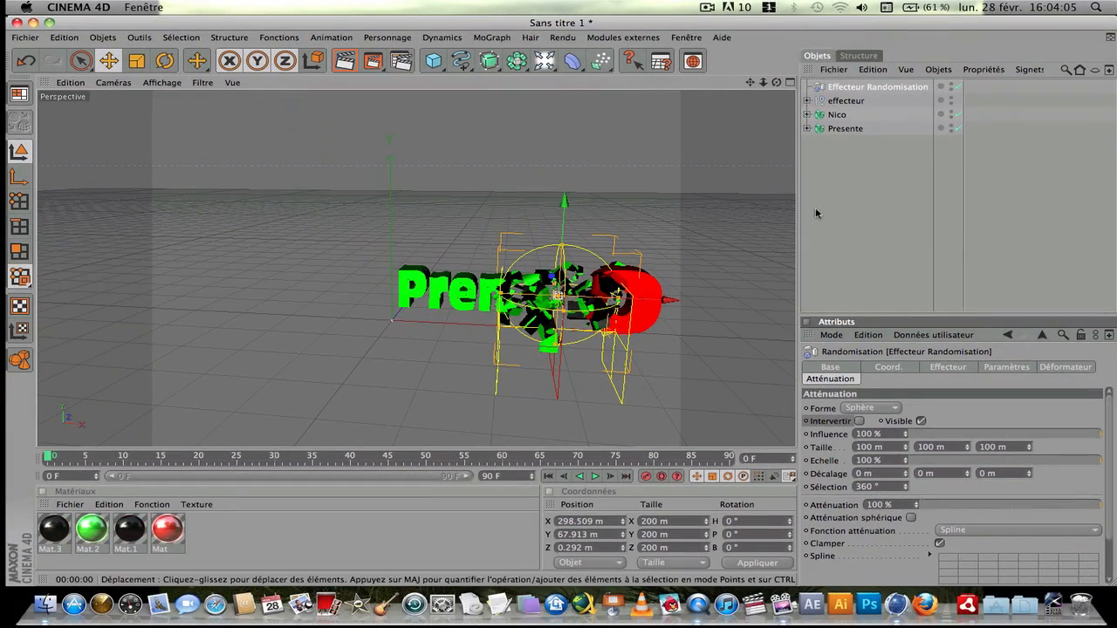
left_click(845, 101, "shift")
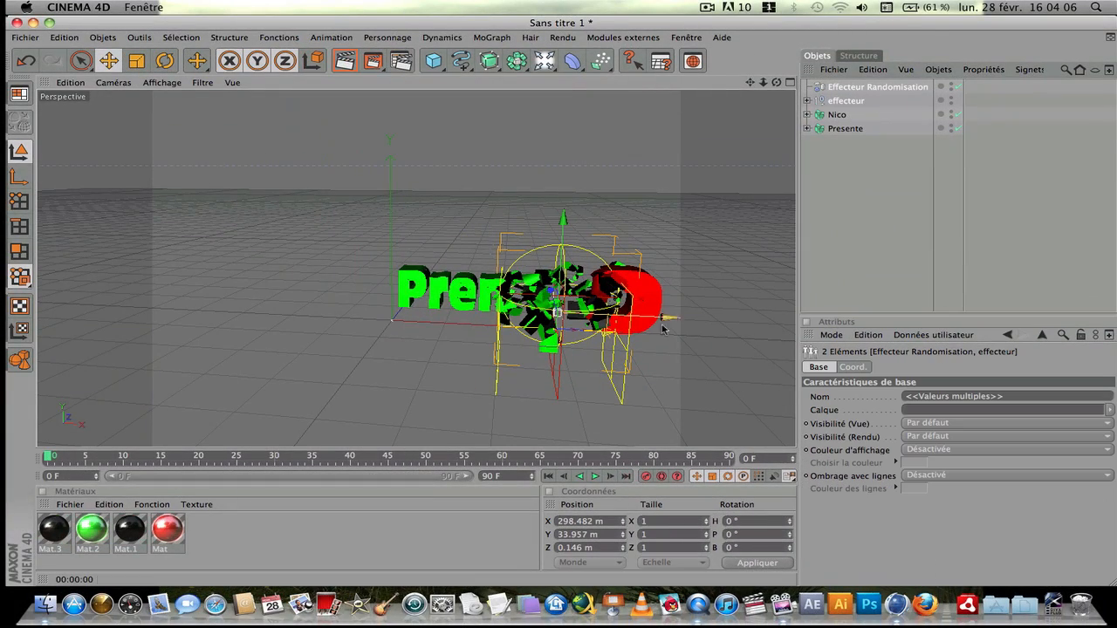
mouse_move(611, 317)
left_mouse_down()
mouse_move(428, 316)
mouse_move(621, 312)
left_mouse_up()
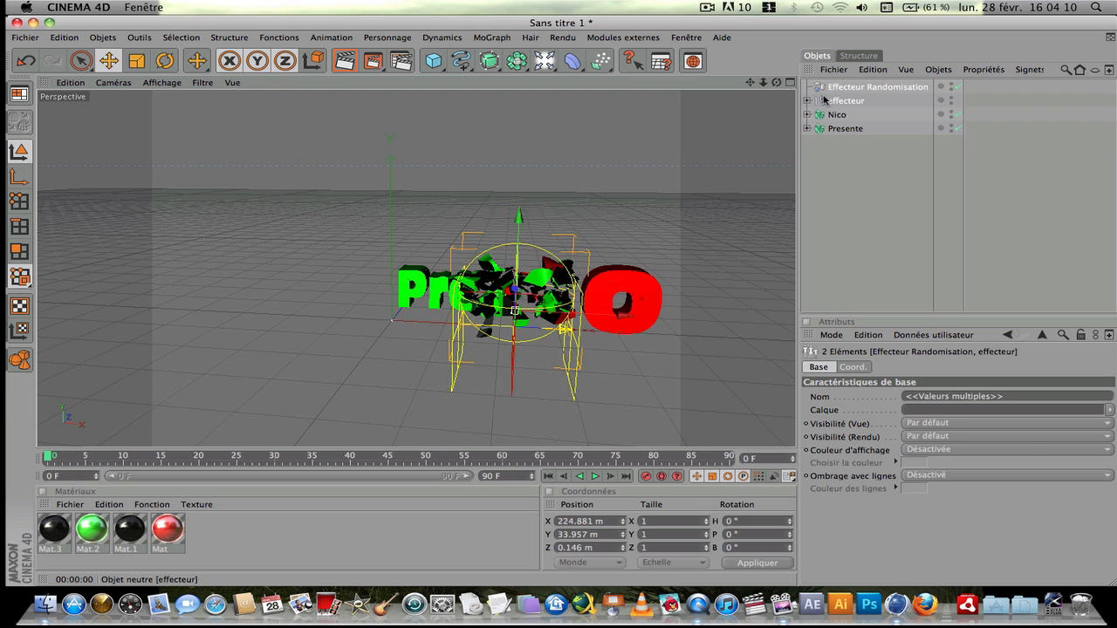
Step: Try a 0% attenuation on the random effector while sliding it with the effecteur null to about X 197 m, and restore the attenuation to 100%
left_click(833, 91)
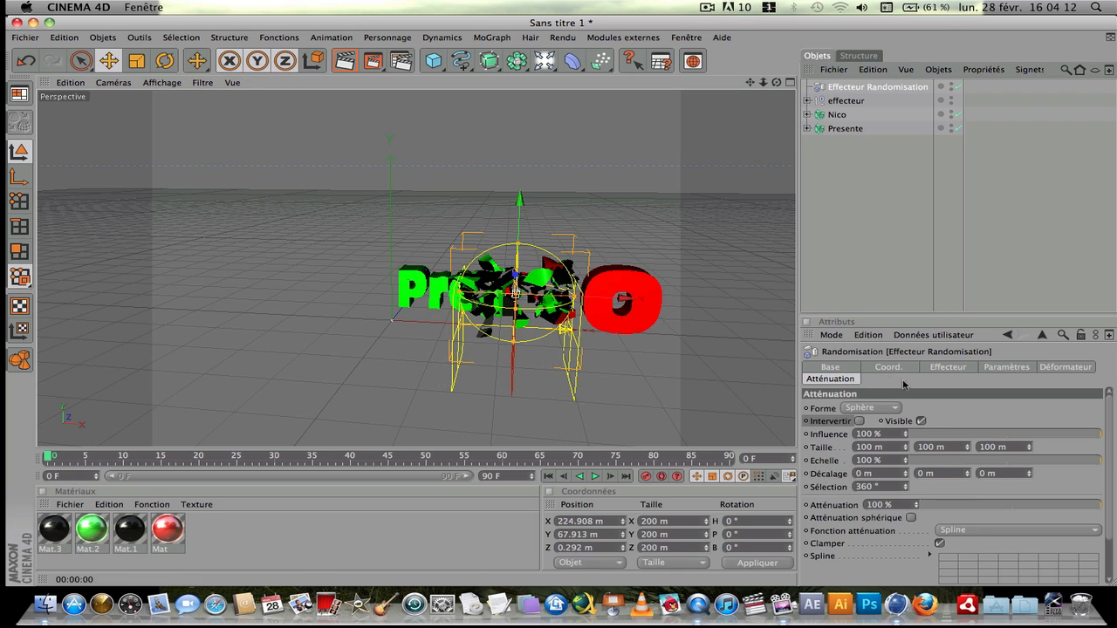
left_click(931, 504)
left_click(860, 100, "shift")
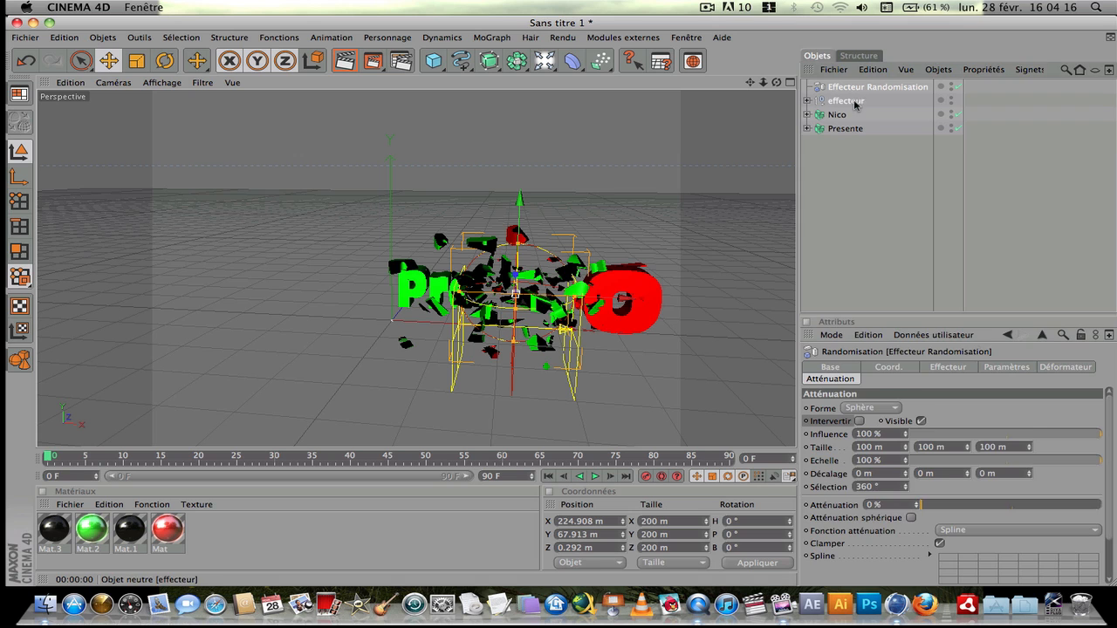
mouse_move(607, 321)
left_mouse_down()
mouse_move(402, 321)
mouse_move(616, 316)
mouse_move(596, 316)
left_mouse_up()
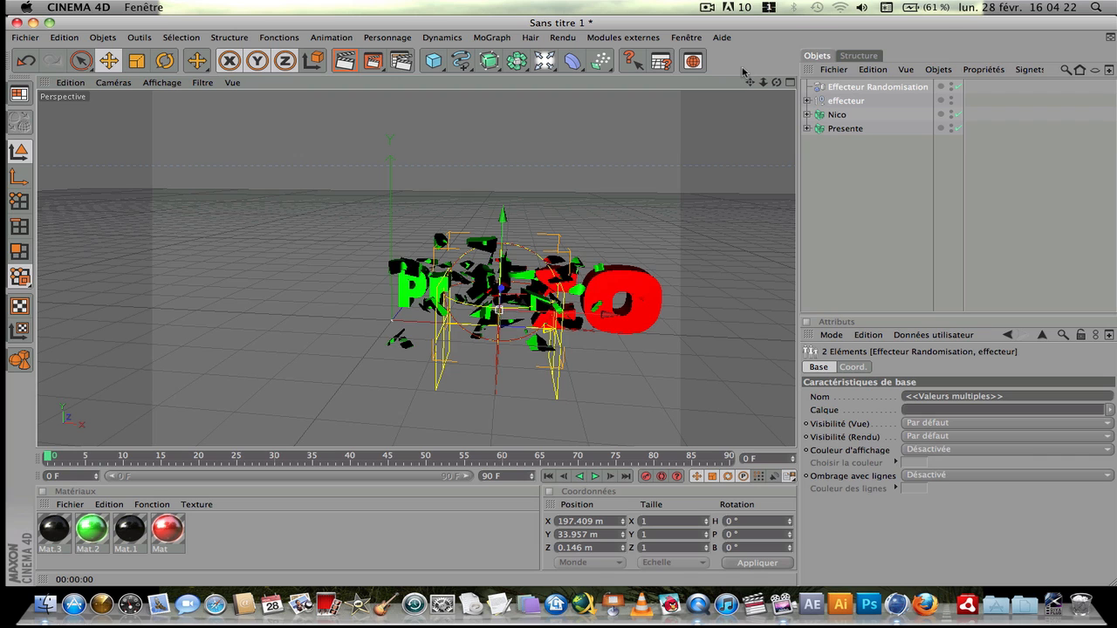
left_click(875, 88)
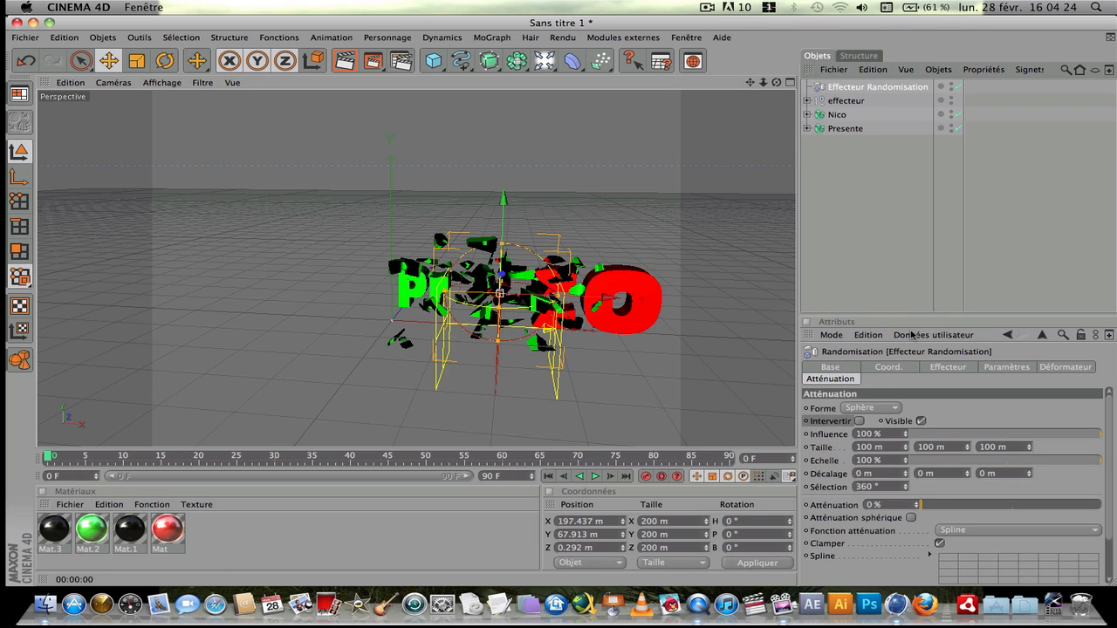
left_click_drag(924, 509, 1101, 506)
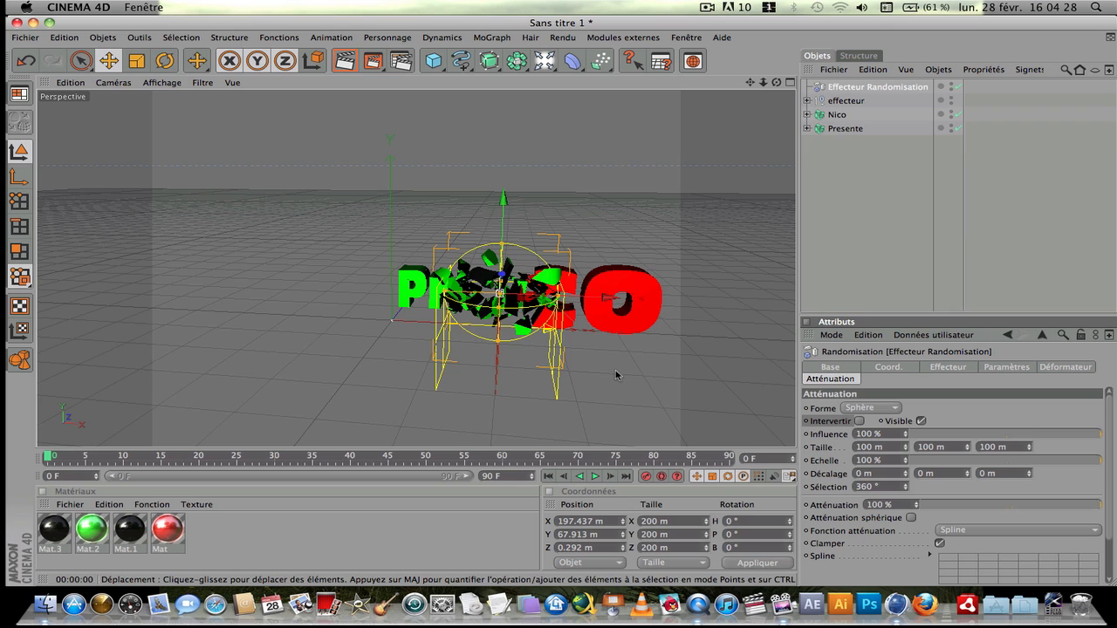
Step: Nest the random effector inside the effecteur null and move the null along X to about 249 m
left_click(868, 88)
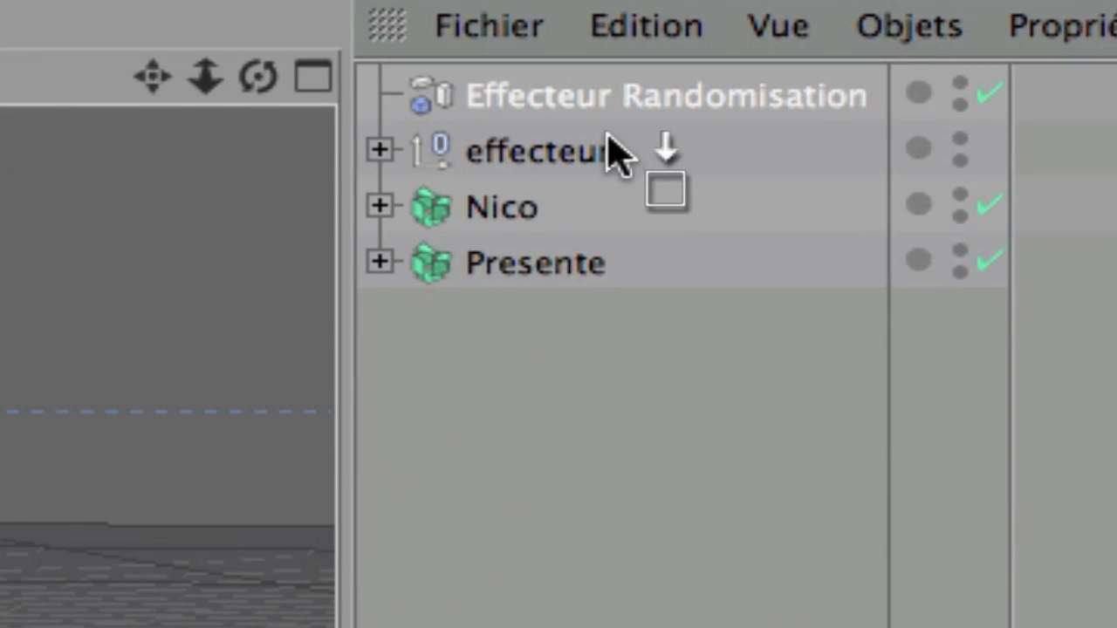
left_click_drag(608, 136, 596, 132)
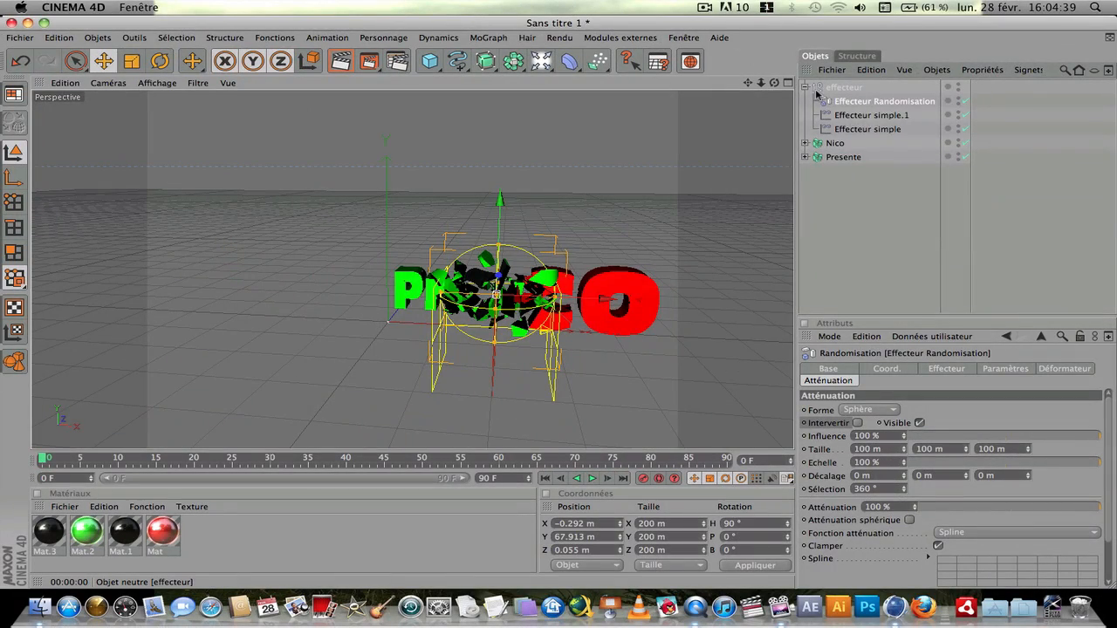
left_click(380, 94)
left_click(836, 87)
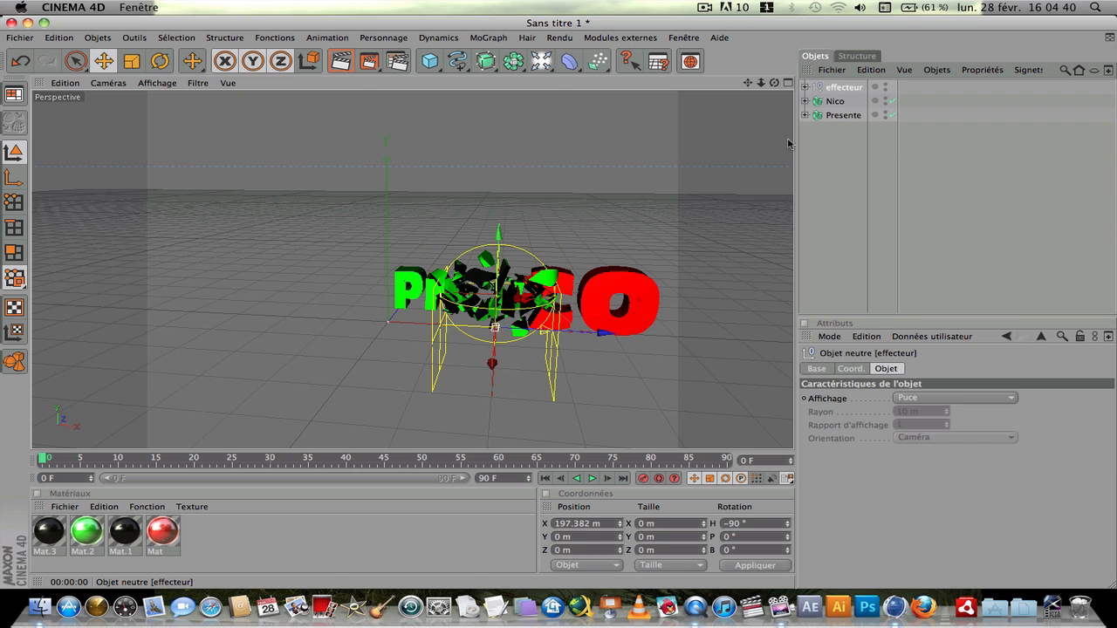
left_click_drag(602, 342, 633, 338)
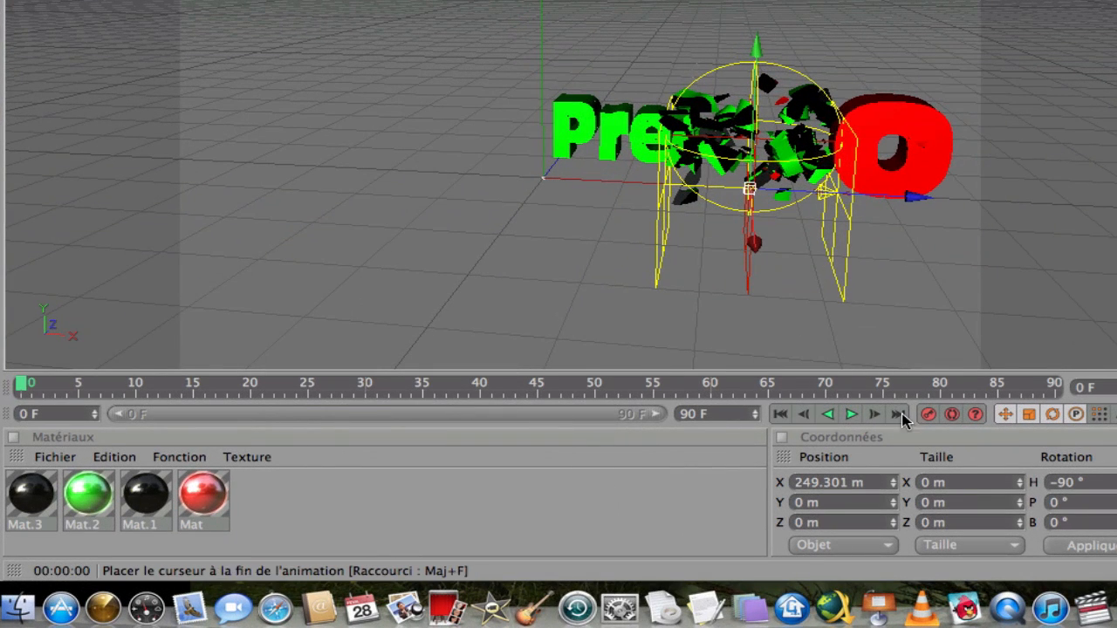
Step: Animate the effecteur null along X with keyframes at about -136 m on frame 0 and 636 m on frame 90, and return to the start
left_click_drag(913, 193, 596, 195)
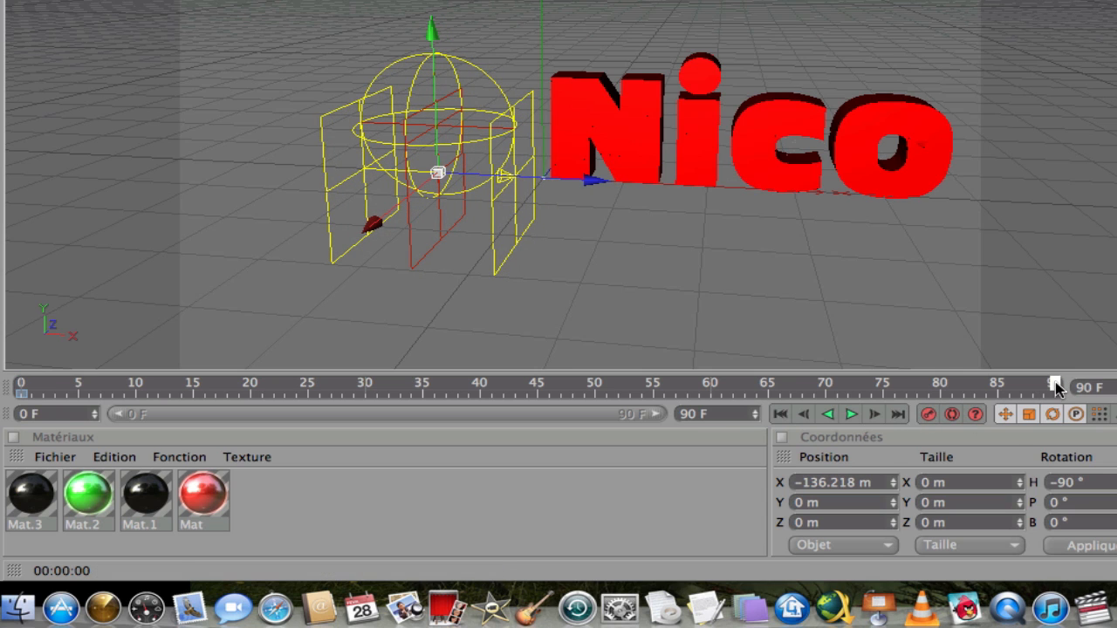
left_click_drag(437, 173, 1108, 200)
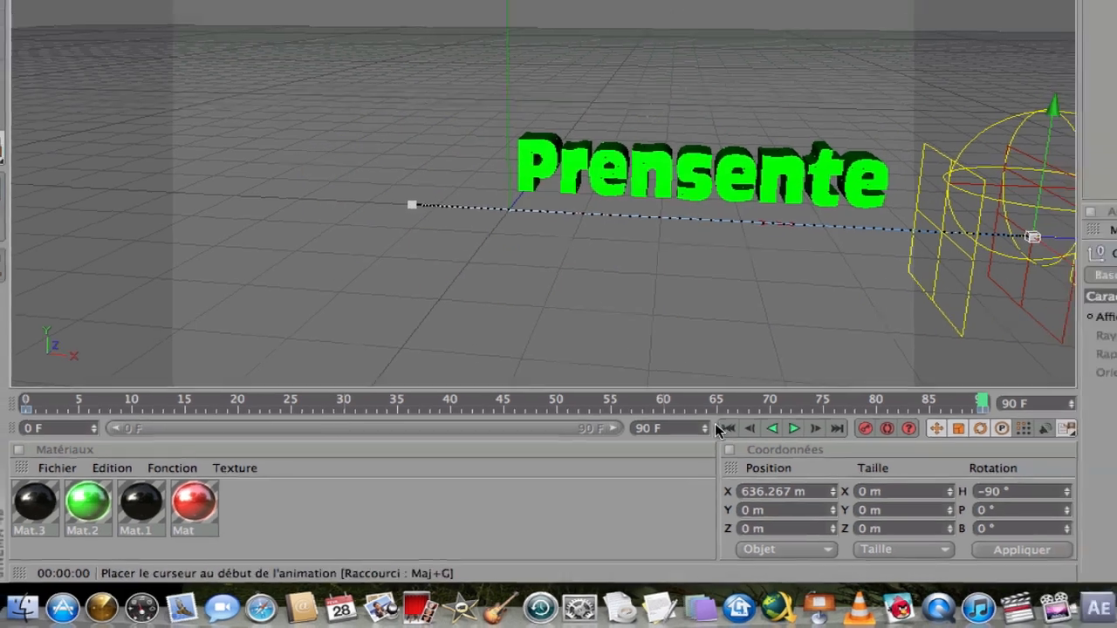
left_click(780, 414)
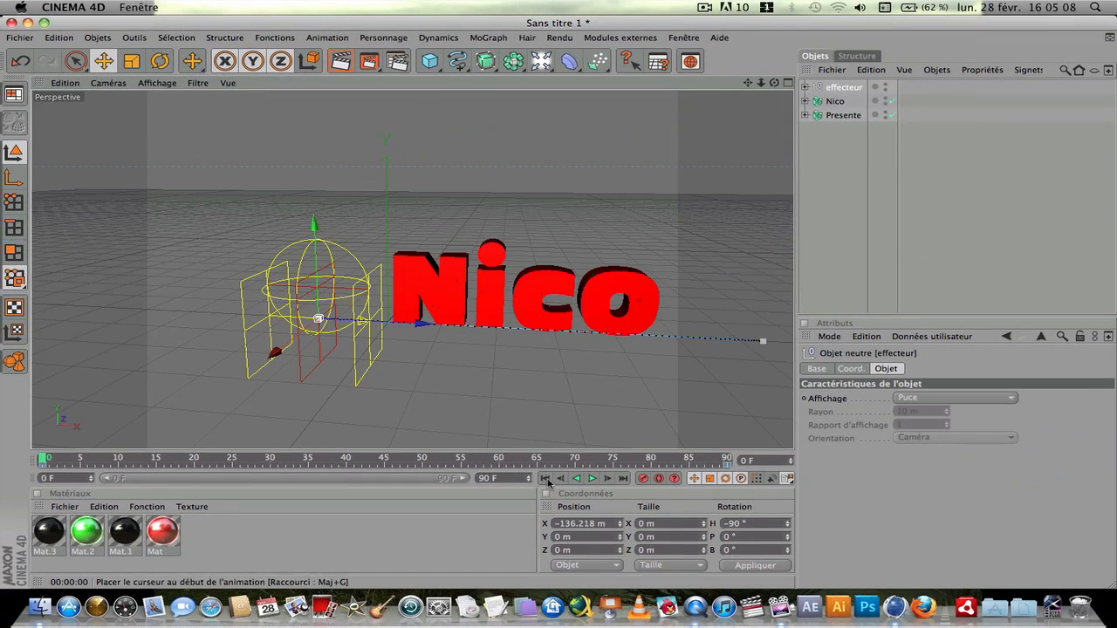
Step: Play the keyframed transition twice to review how the text shatters and reassembles, and return to frame 0
left_click(593, 479)
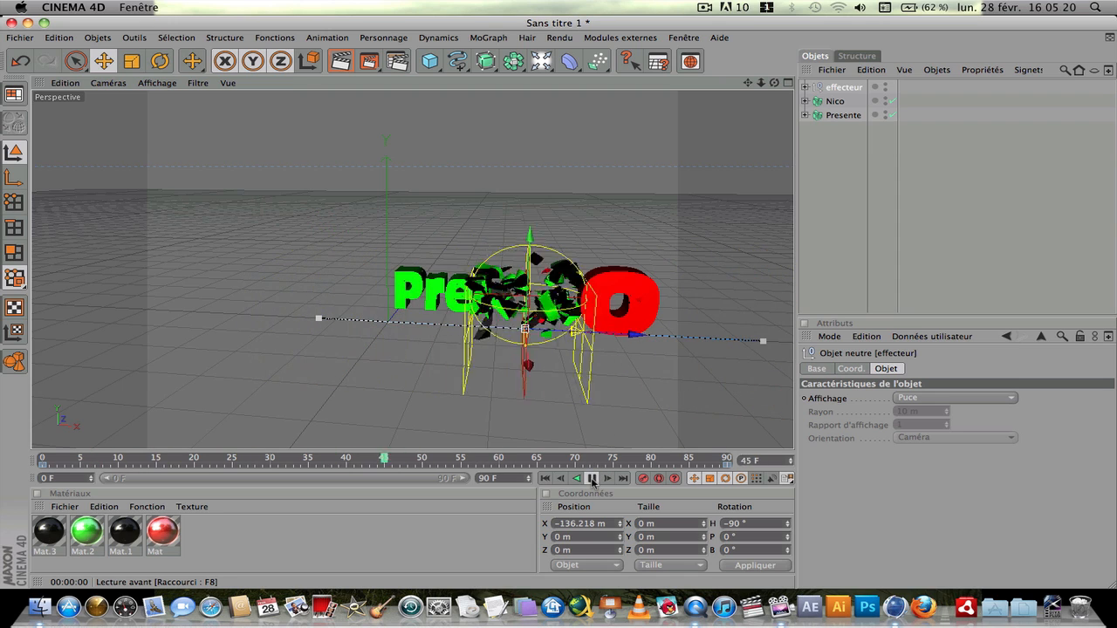
left_click(593, 479)
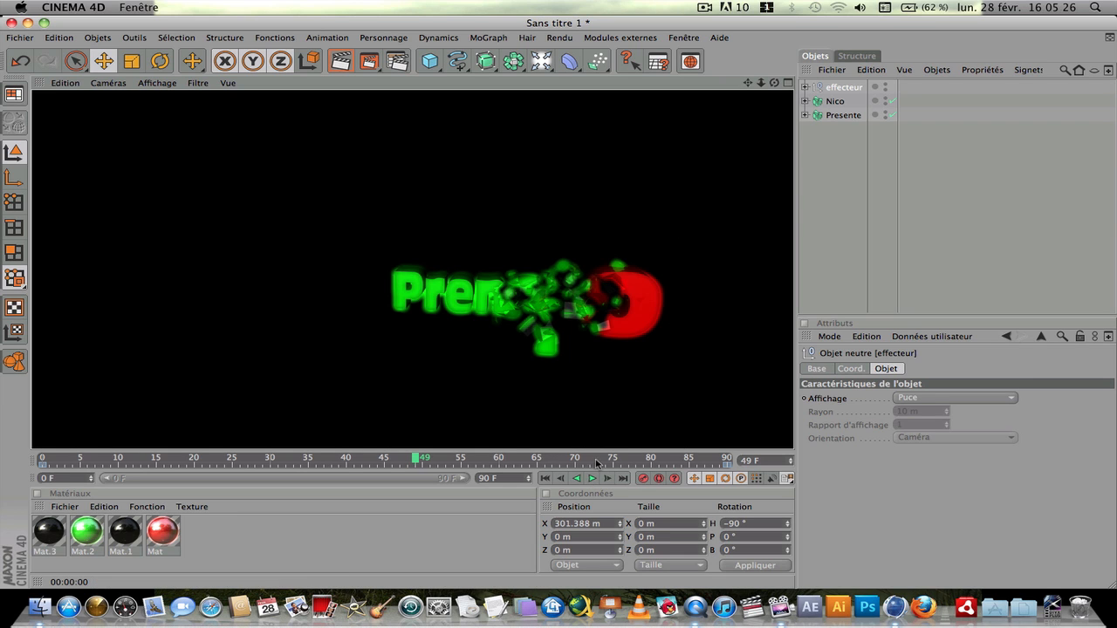
left_click(544, 478)
left_click(593, 478)
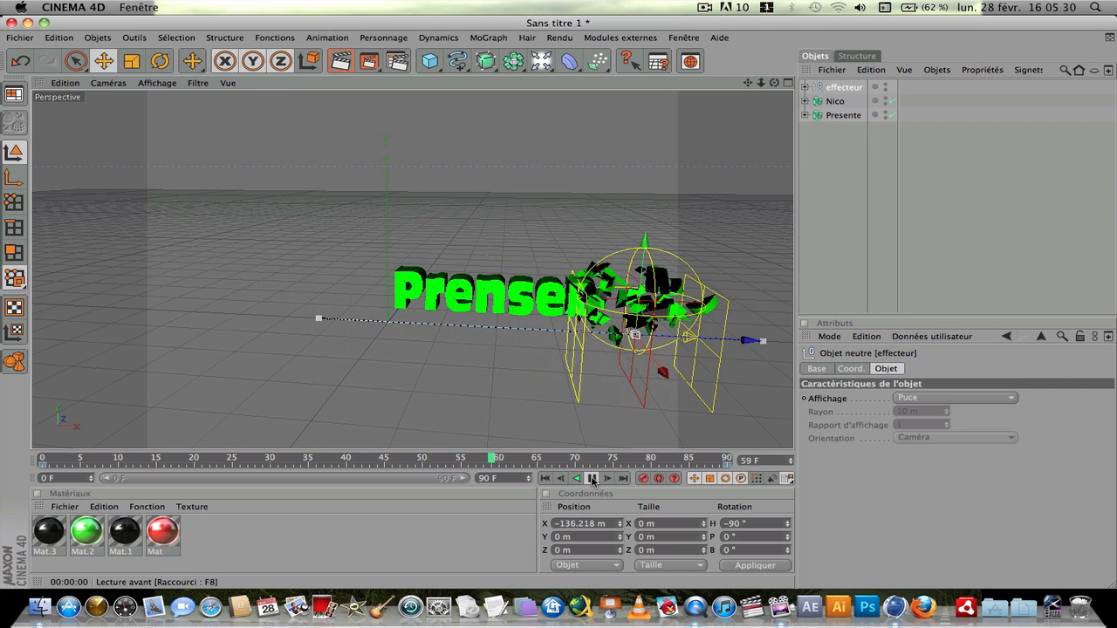
left_click(592, 479)
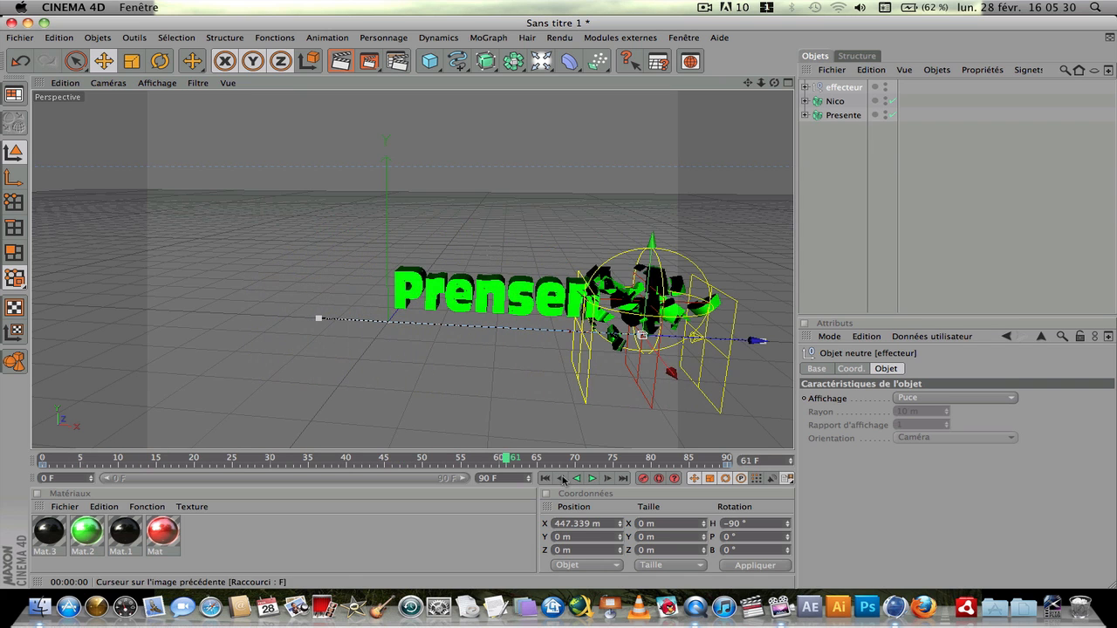
left_click(544, 478)
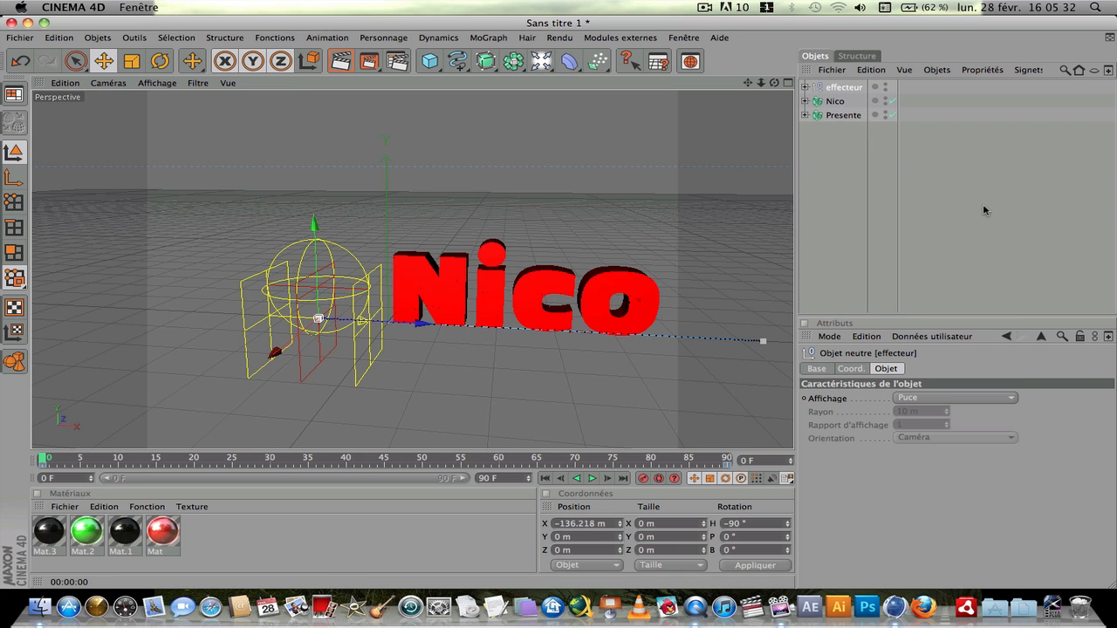
Step: Add a Délai effector to both text fracture objects together, and clear the selection
left_click_drag(846, 152, 833, 101)
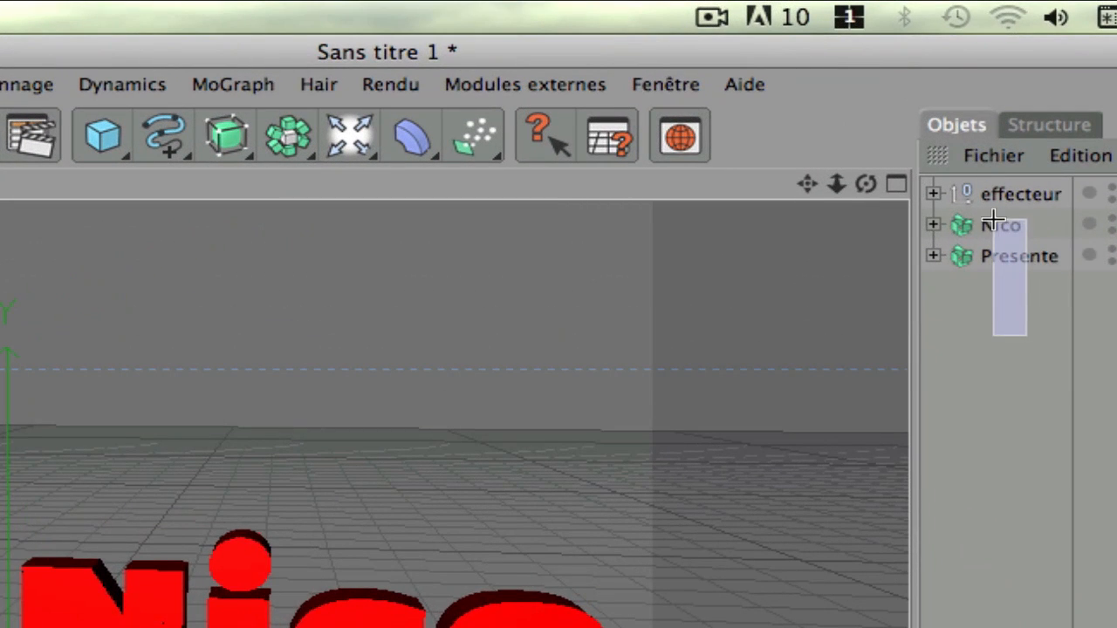
left_click_drag(993, 221, 994, 221)
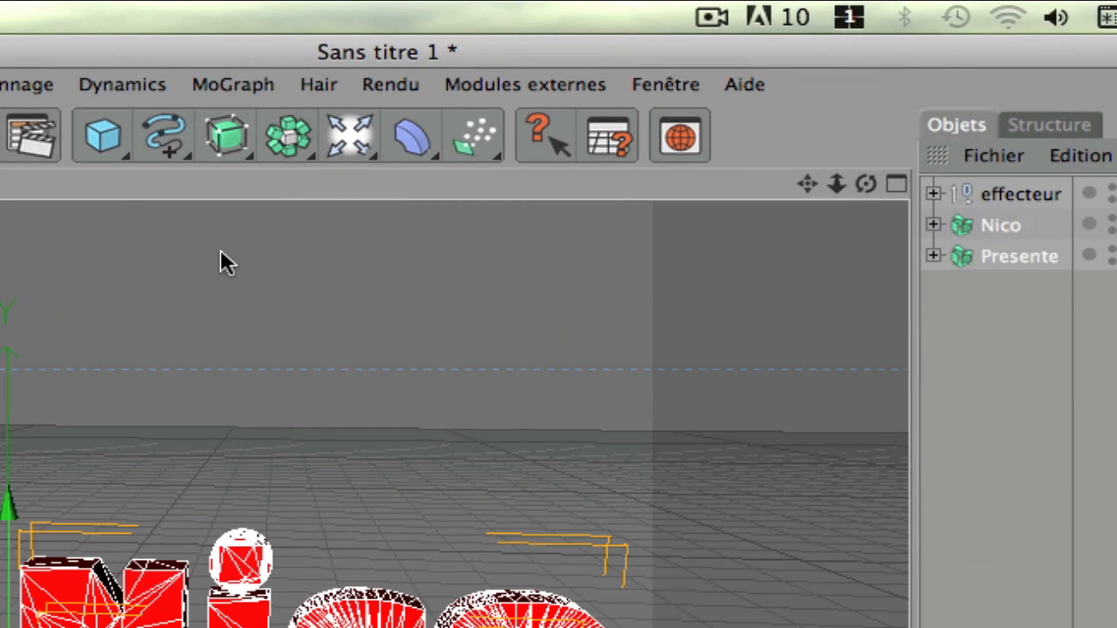
left_click(223, 82)
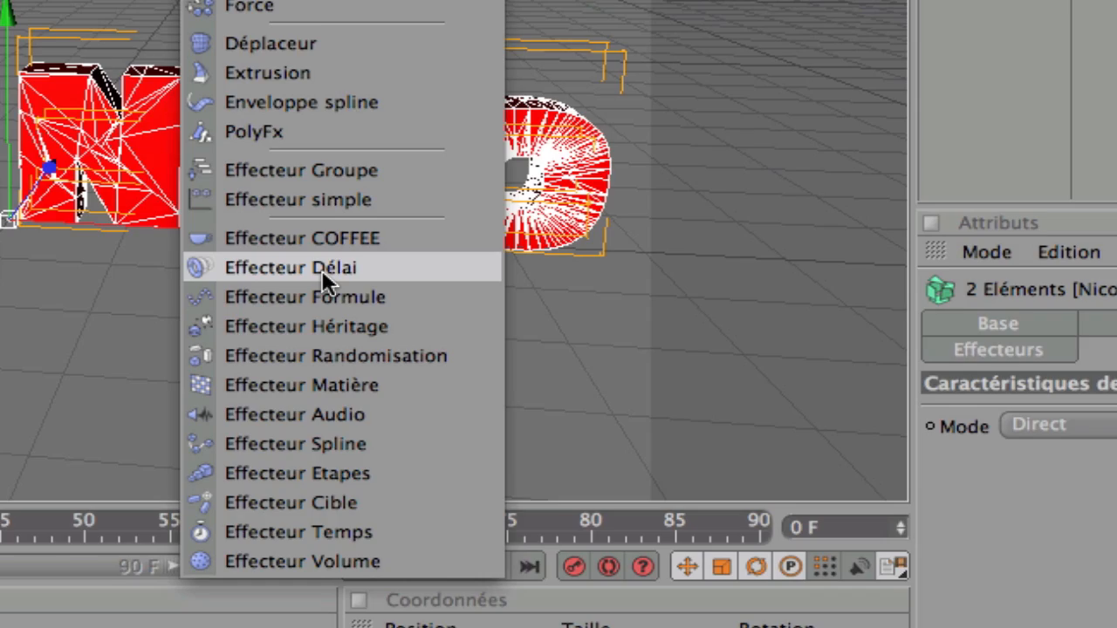
left_click(322, 269)
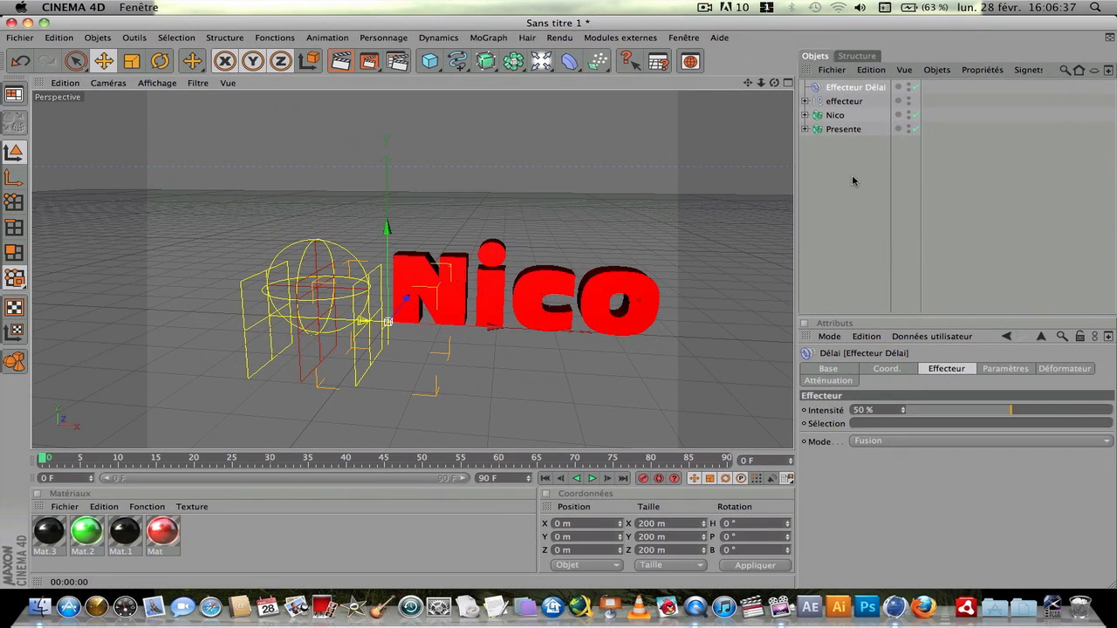
left_click(853, 181)
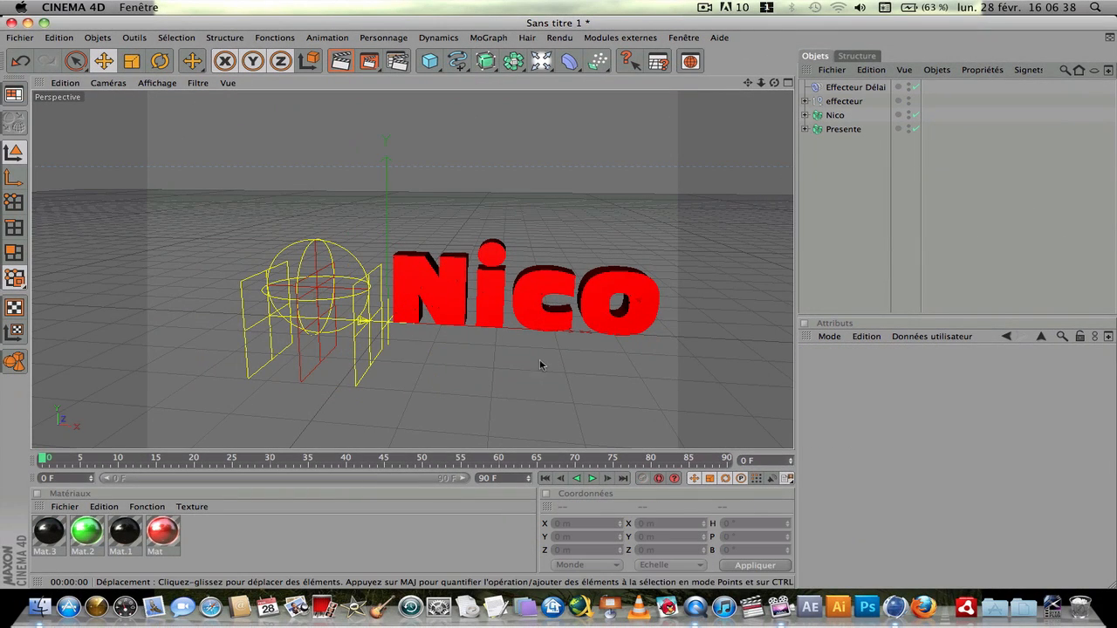
Step: Slide the effecteur null along X to test the delay effector's influence on the text
left_click(846, 101)
left_click_drag(362, 321, 410, 327)
left_click(835, 199)
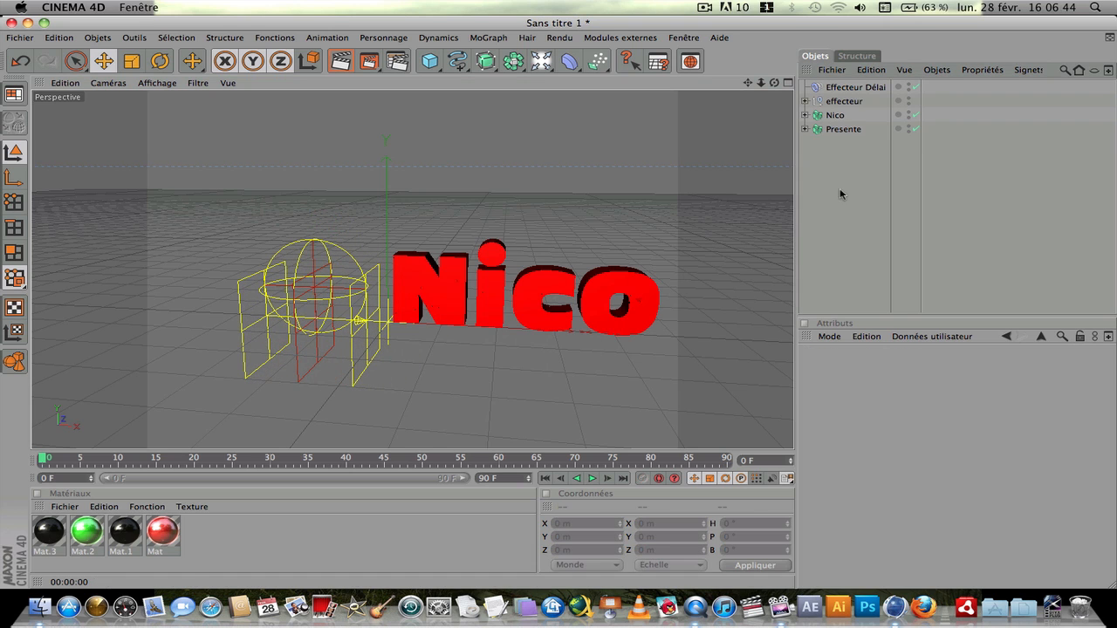
Step: Set the delay effector's mode to Elasticité and its intensity to 75%
left_click(857, 89)
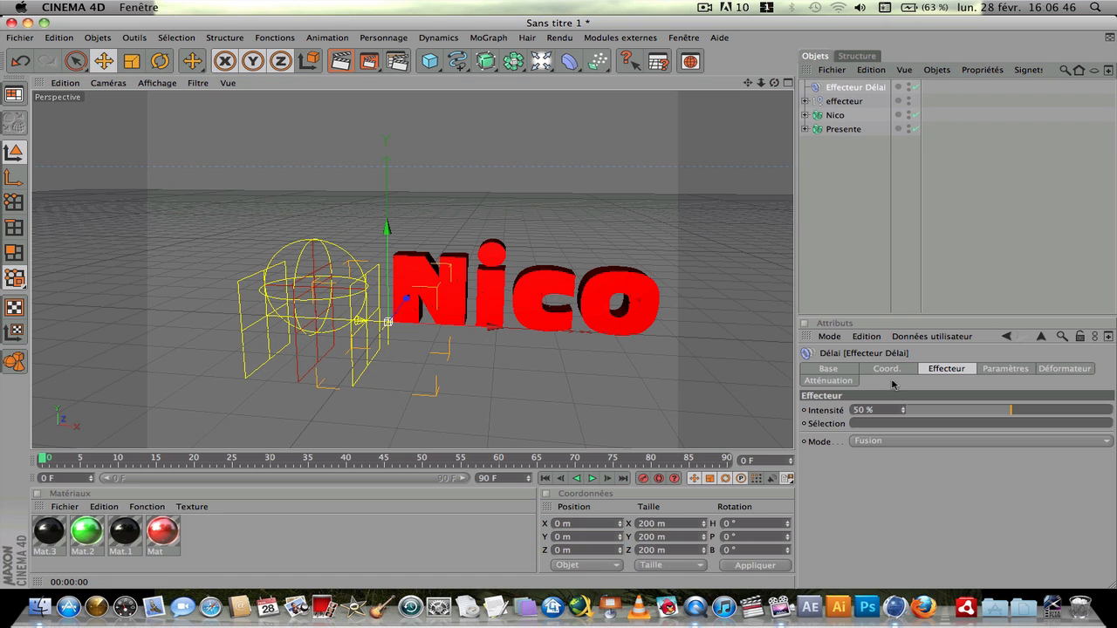
left_click(871, 443)
left_click(872, 481)
left_click(1063, 411)
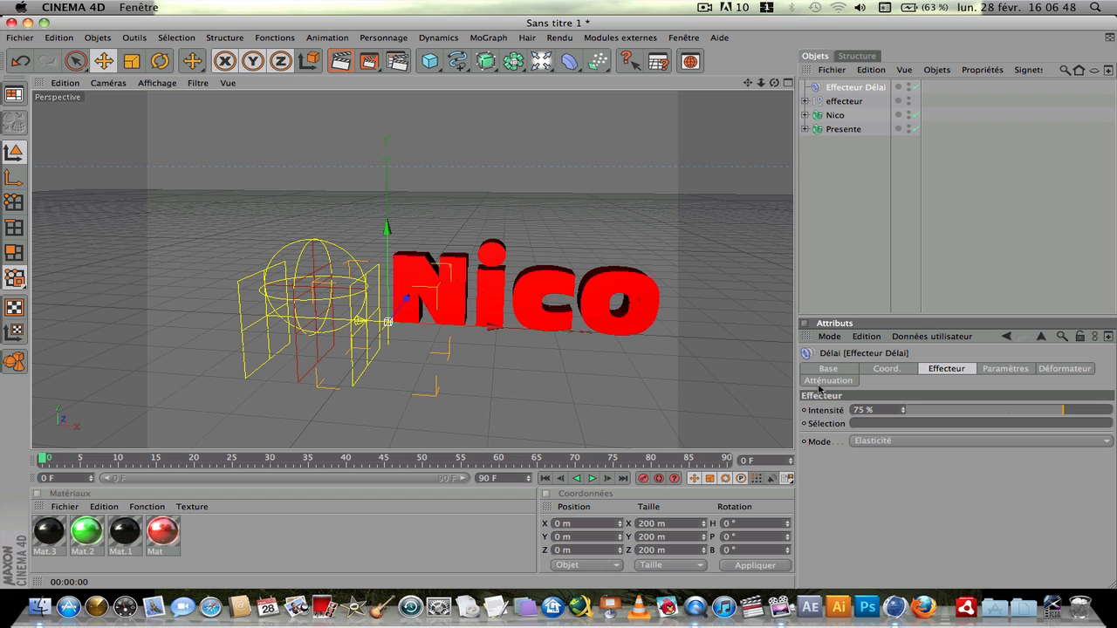
Step: Play the transition to check the elastic delay, and return to frame 0
left_click(590, 479)
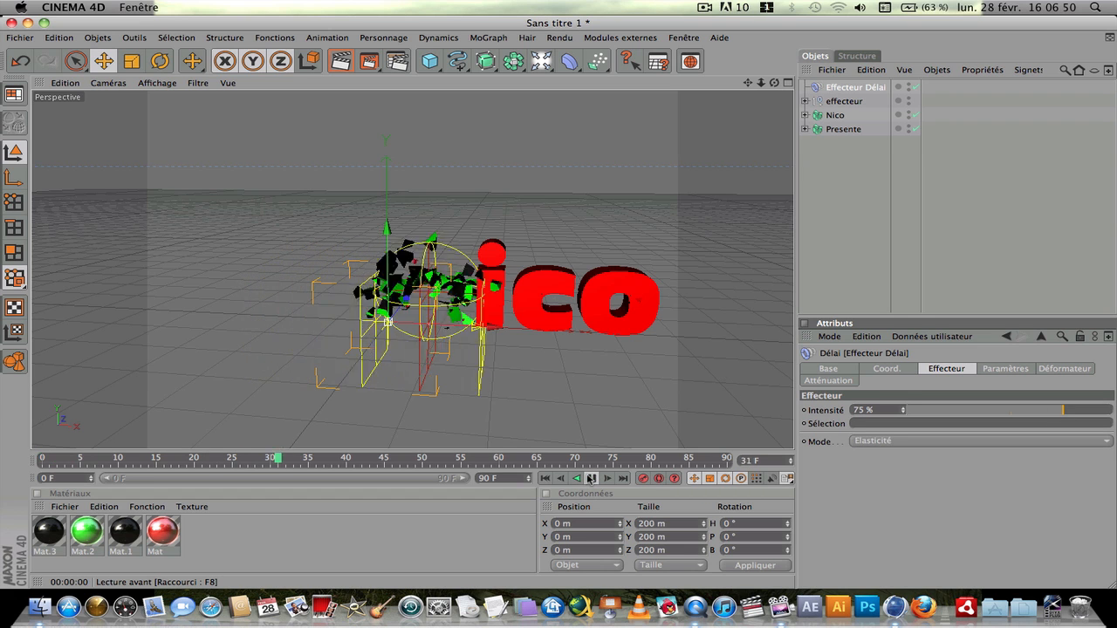
left_click(591, 478)
left_click(544, 479)
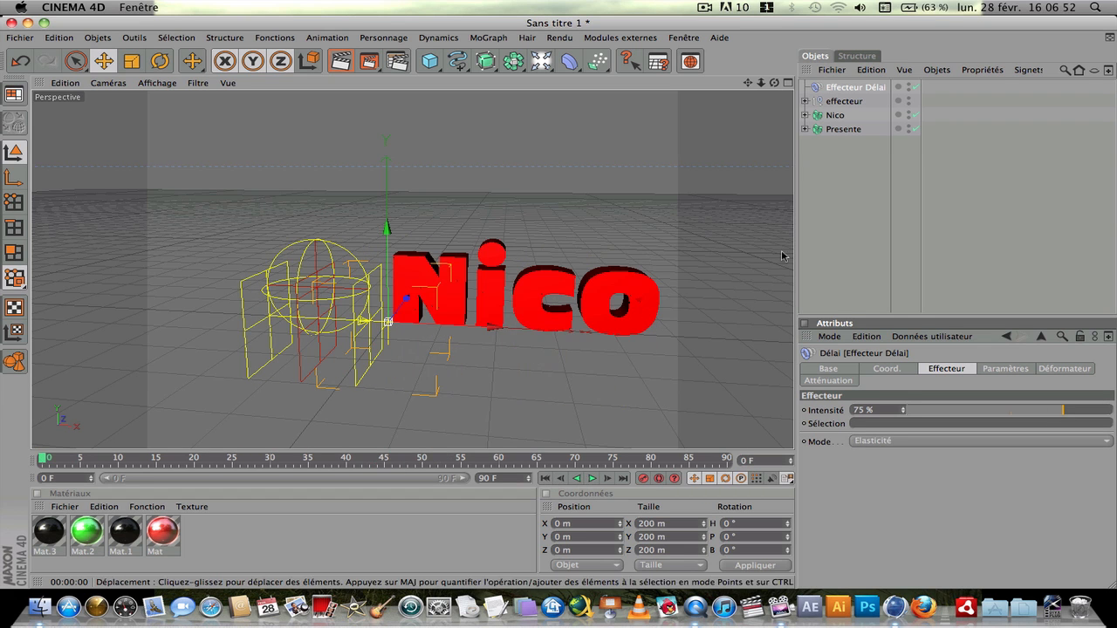
Step: Nudge the delay effector along X to about 4.8 m, try 100% intensity, and set the intensity to 66%
mouse_move(495, 328)
left_mouse_down()
mouse_move(554, 331)
mouse_move(474, 328)
mouse_move(497, 328)
left_mouse_up()
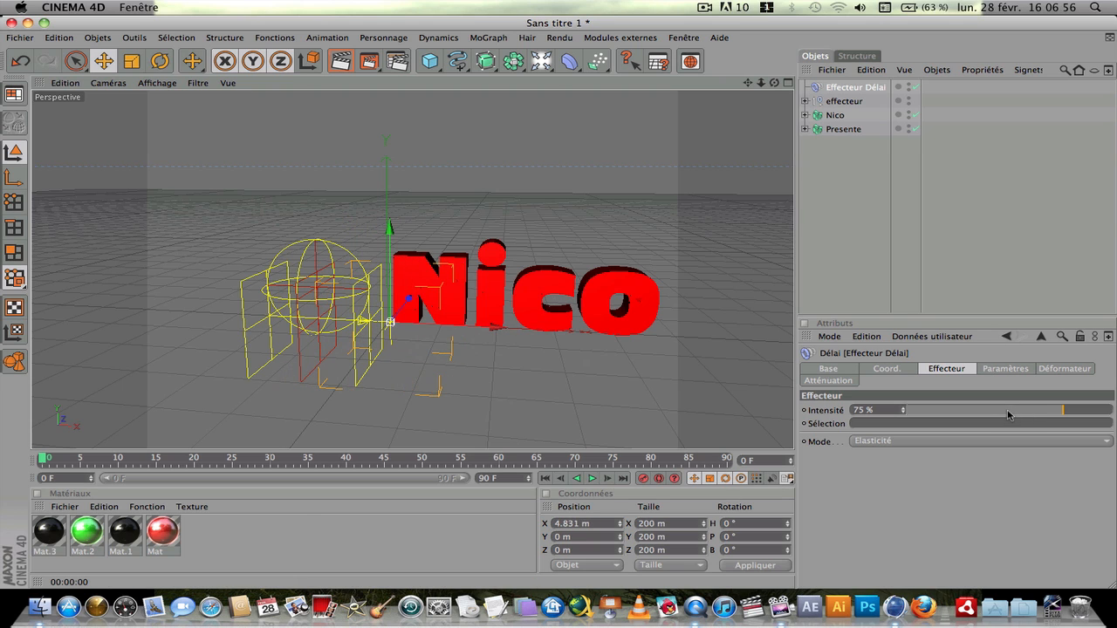
left_click_drag(1009, 415, 1112, 415)
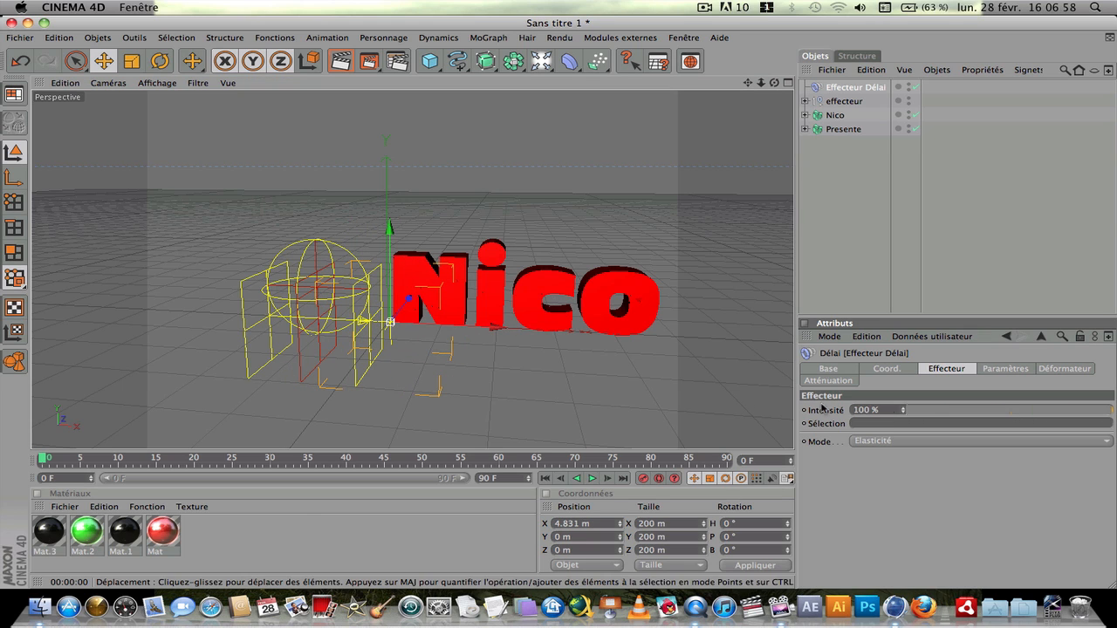
left_click(1044, 411)
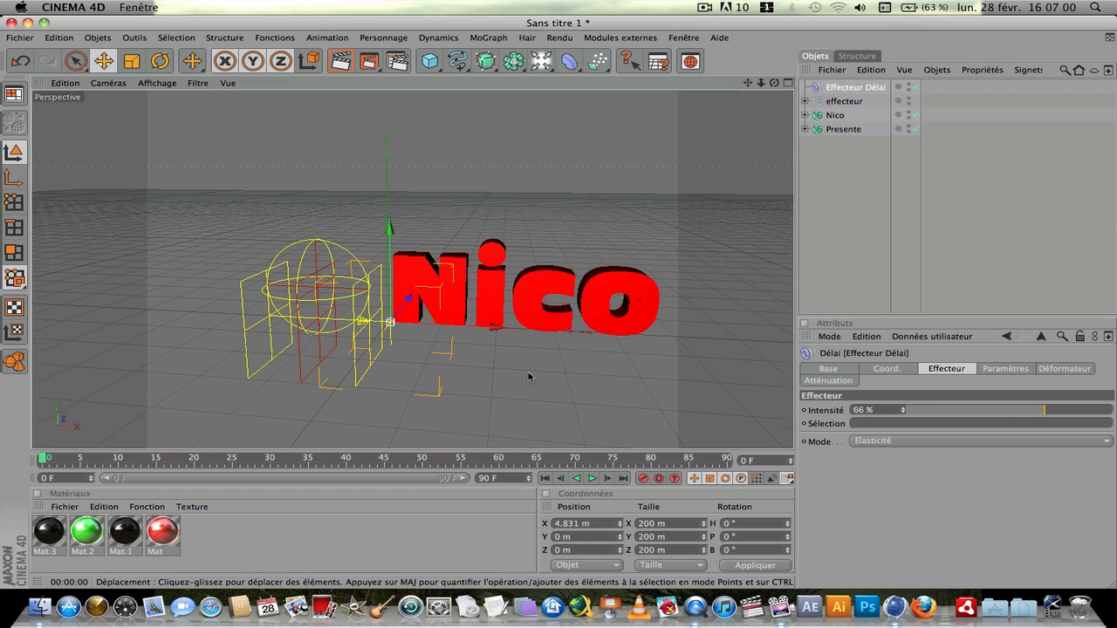
Step: Slide the effecteur null along X to about -116 m and play the elastic transition from close up
scroll(529, 376, "up", 10)
scroll(529, 376, "down", 5)
left_click_drag(532, 373, 592, 340, "alt")
left_click(849, 102)
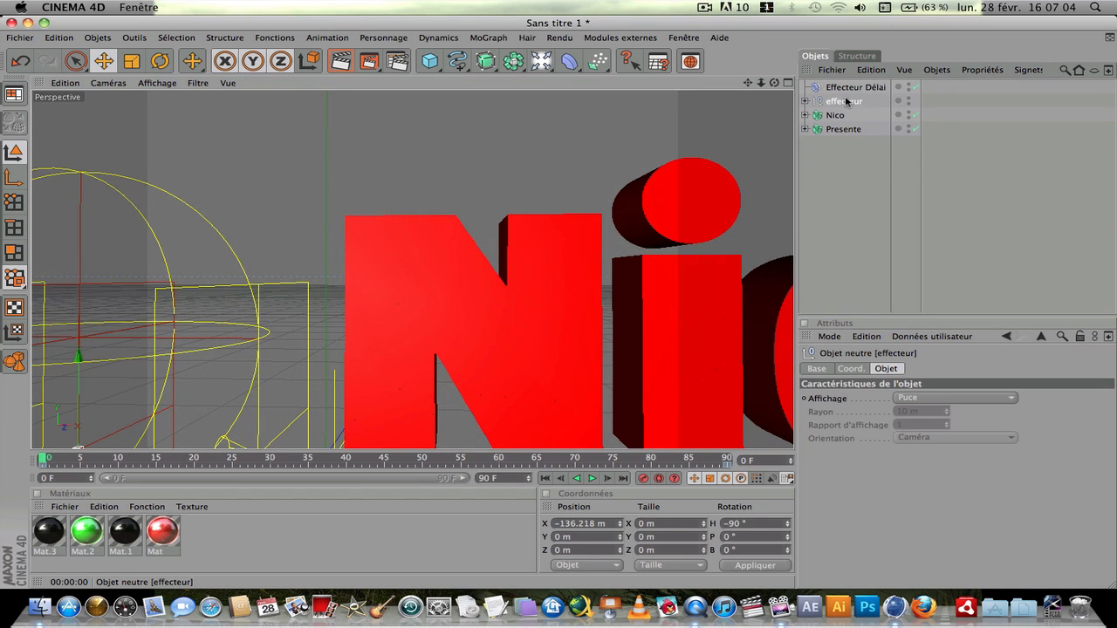
scroll(195, 401, "down", 5)
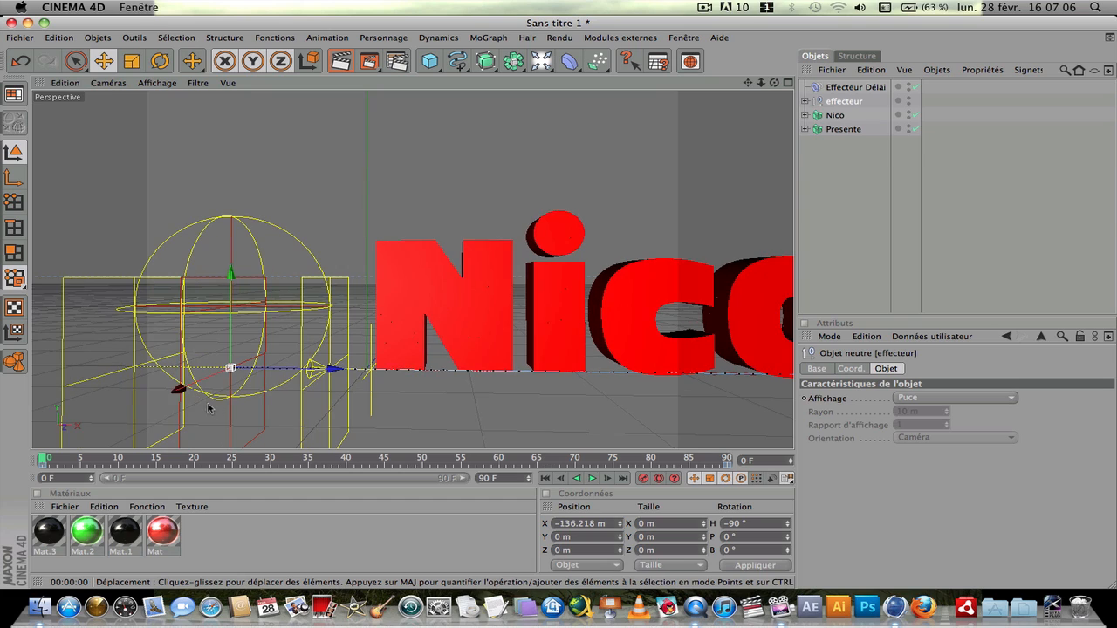
mouse_move(328, 379)
left_mouse_down()
mouse_move(485, 377)
mouse_move(339, 373)
left_mouse_up()
left_click(592, 478)
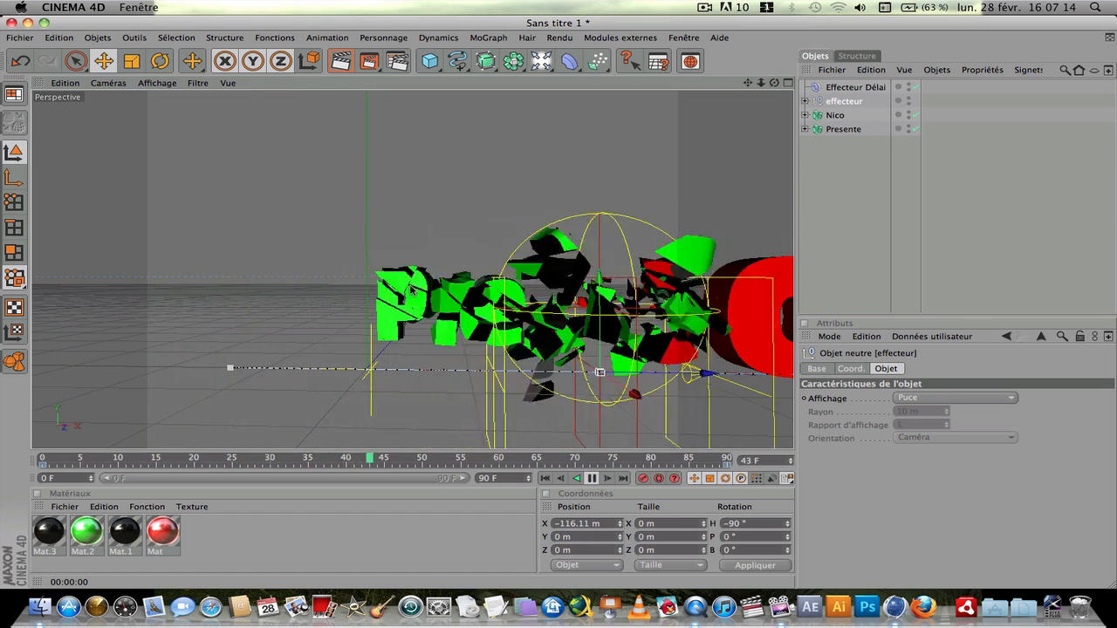
left_click(592, 478)
Step: Try a delay effector intensity of 14% and play the transition
left_click(854, 87)
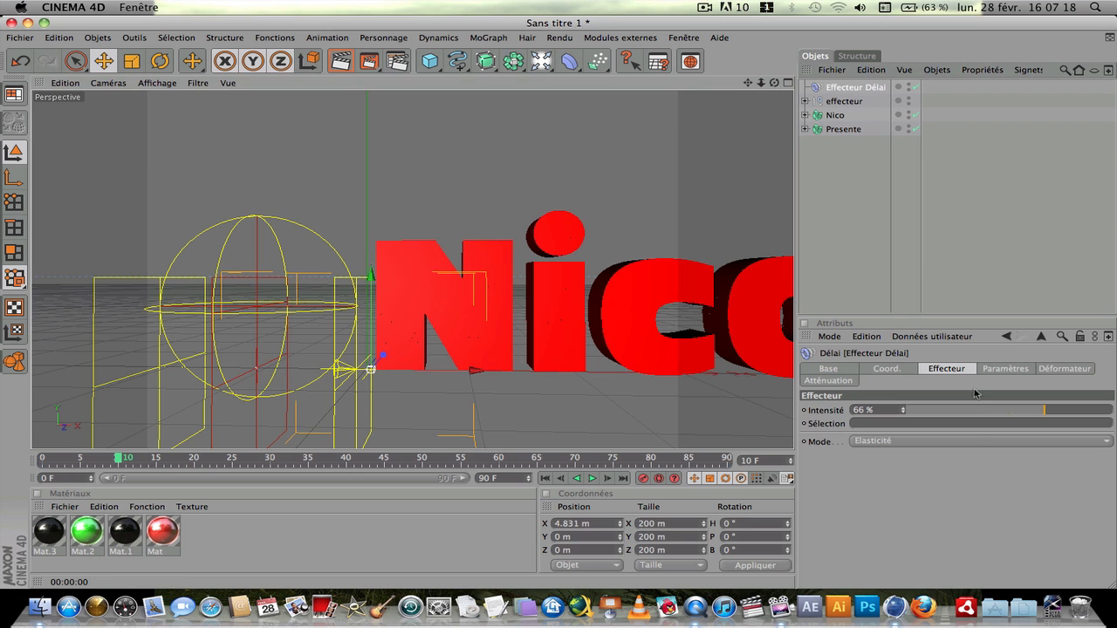
left_click(940, 410)
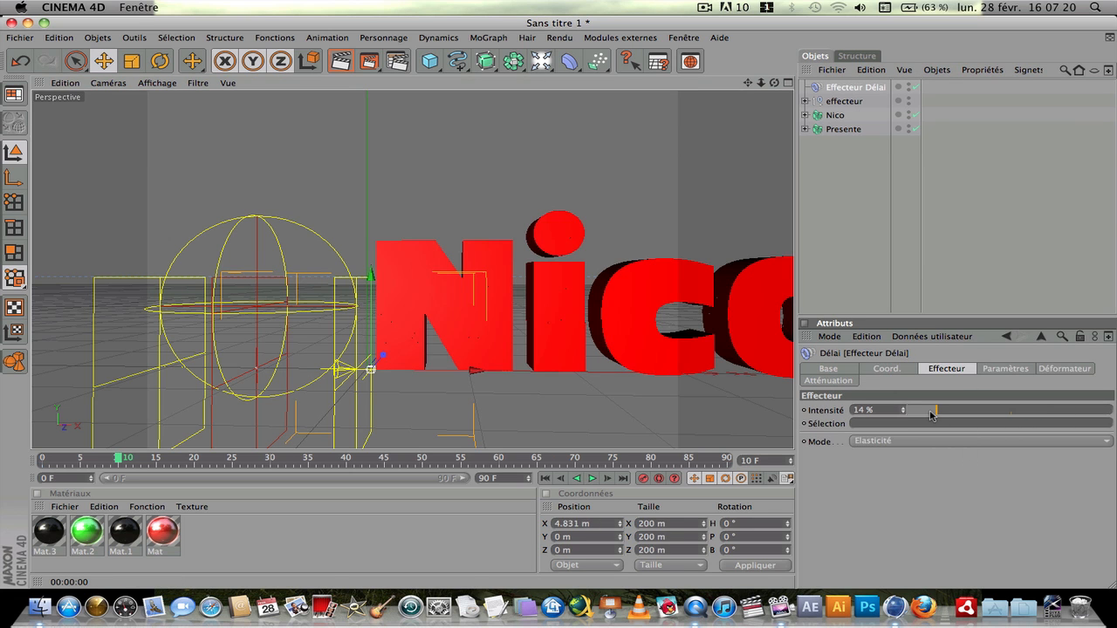
left_click(592, 478)
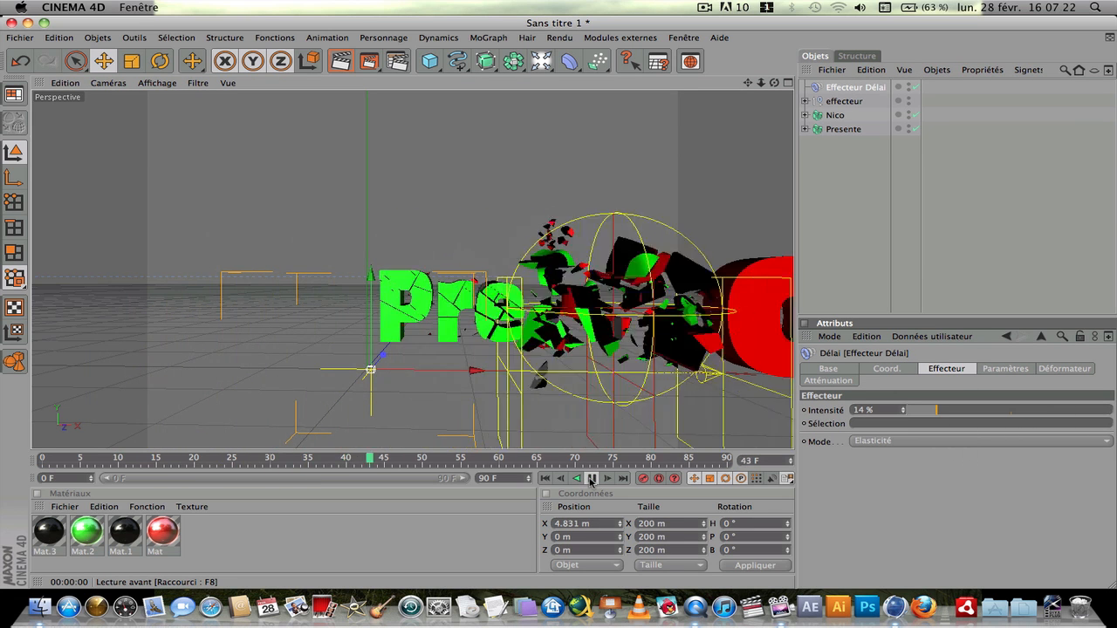
left_click(591, 478)
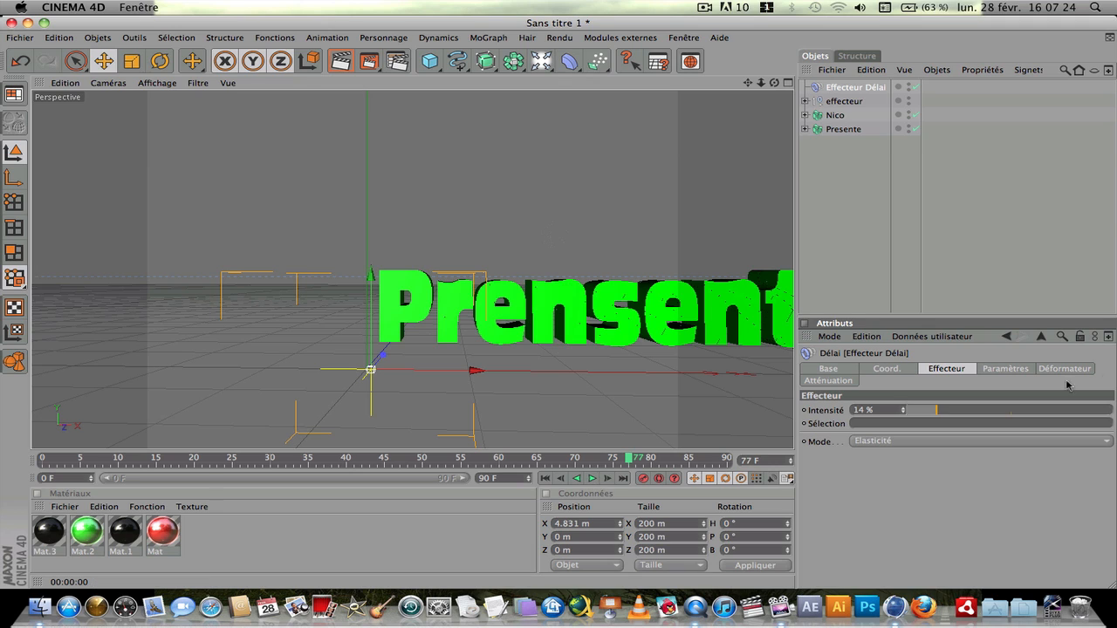
Step: Set the delay effector's intensity to 59% and play the transition to check it with the whole text in view
left_click(1012, 410)
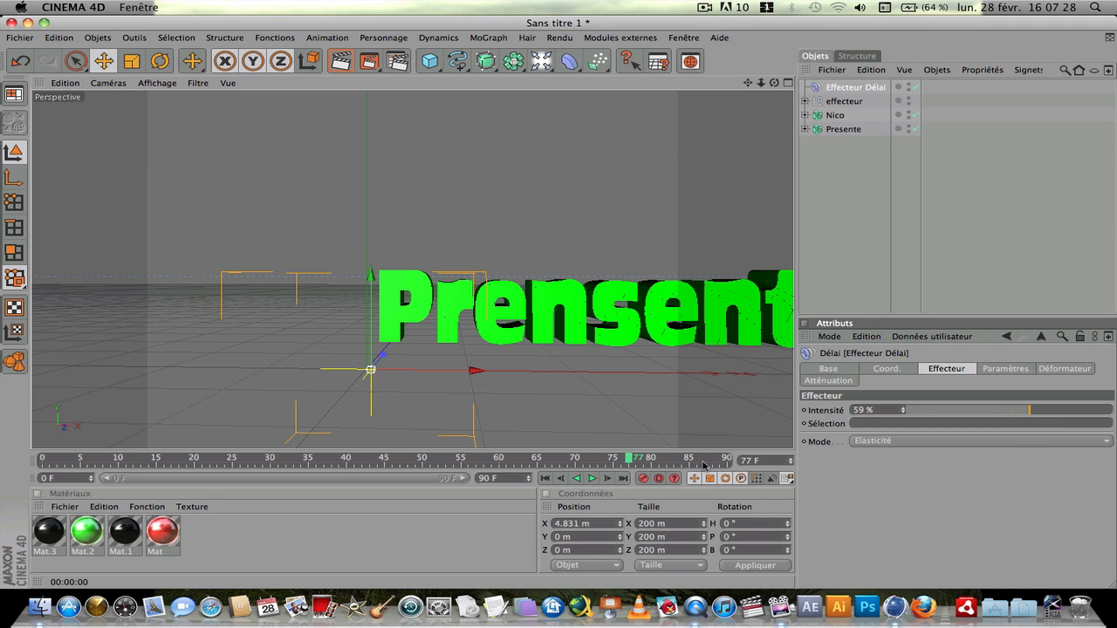
left_click(592, 478)
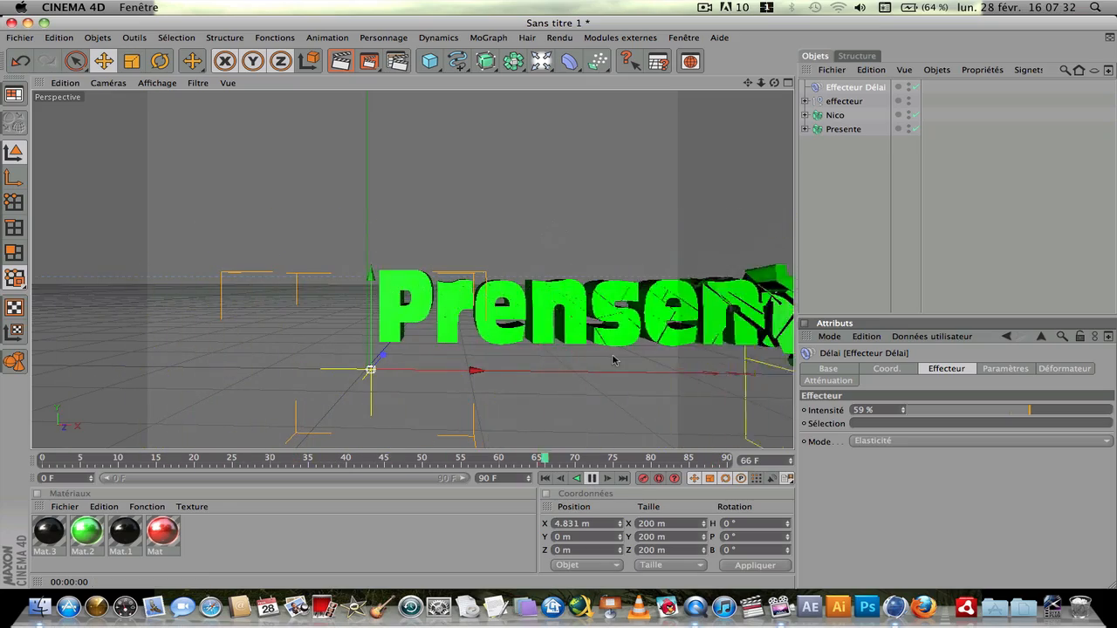
scroll(615, 359, "down", 10)
scroll(615, 359, "up", 5)
left_click_drag(681, 232, 724, 268, "alt")
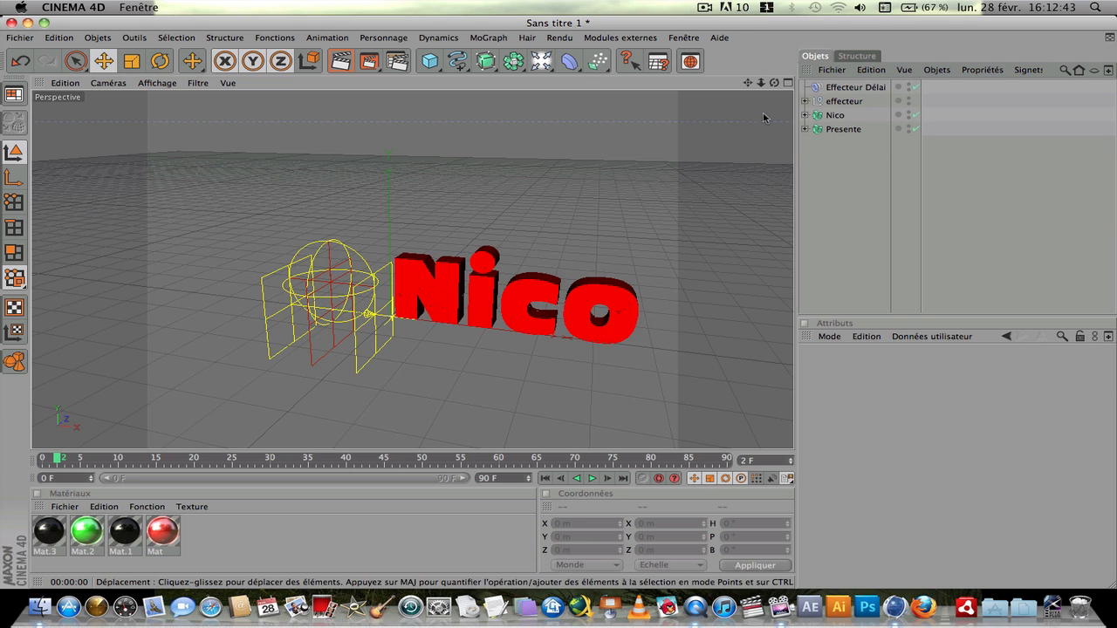
left_click(592, 478)
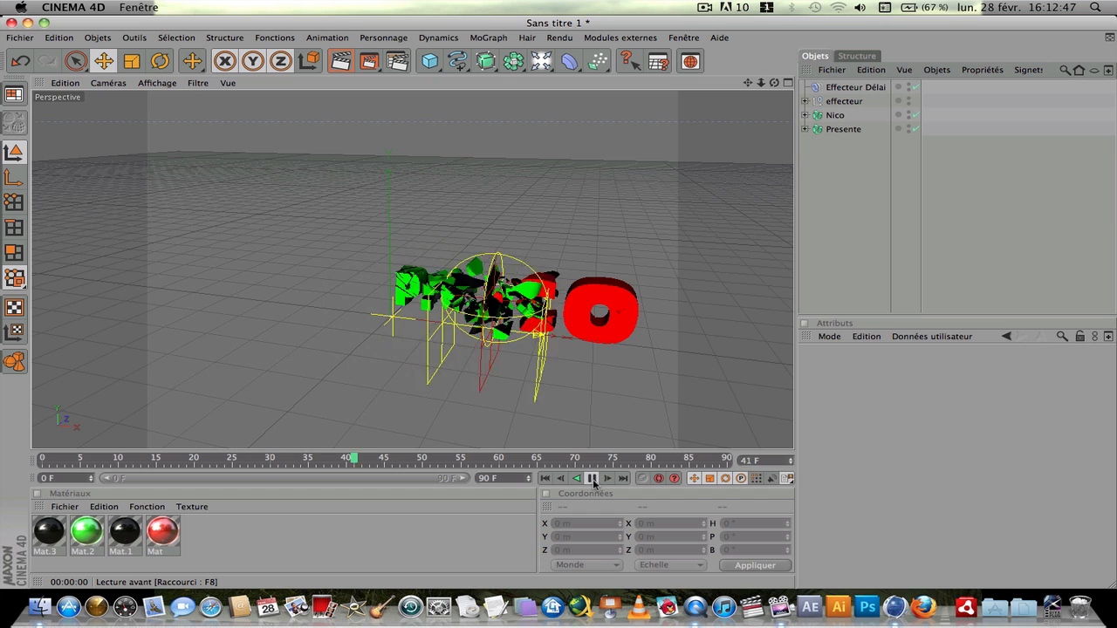
left_click(592, 479)
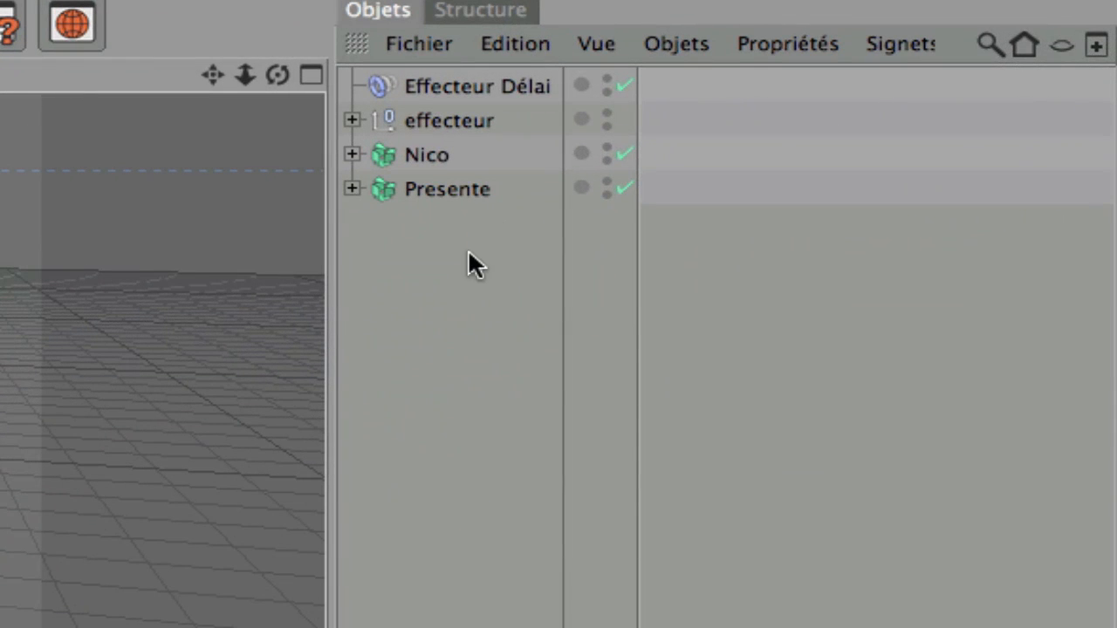
Step: Add rigid body (Corps rigide) tags to both text fracture objects, play the simulation, and return to frame 0
left_click_drag(468, 249, 422, 155)
right_click(422, 154)
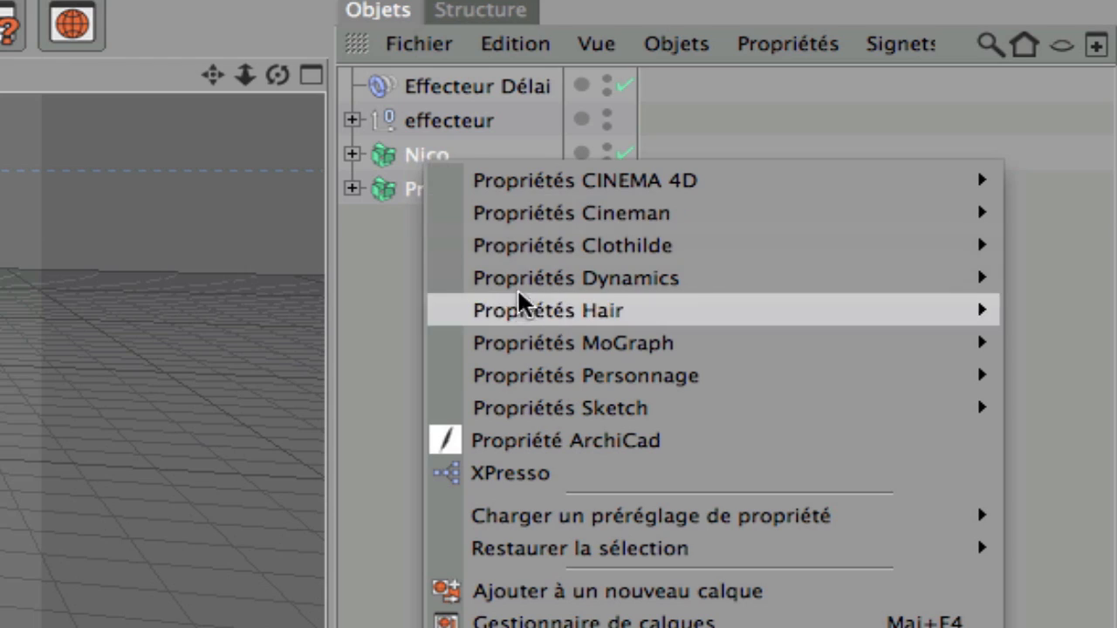
mouse_move(513, 340)
left_click(342, 376)
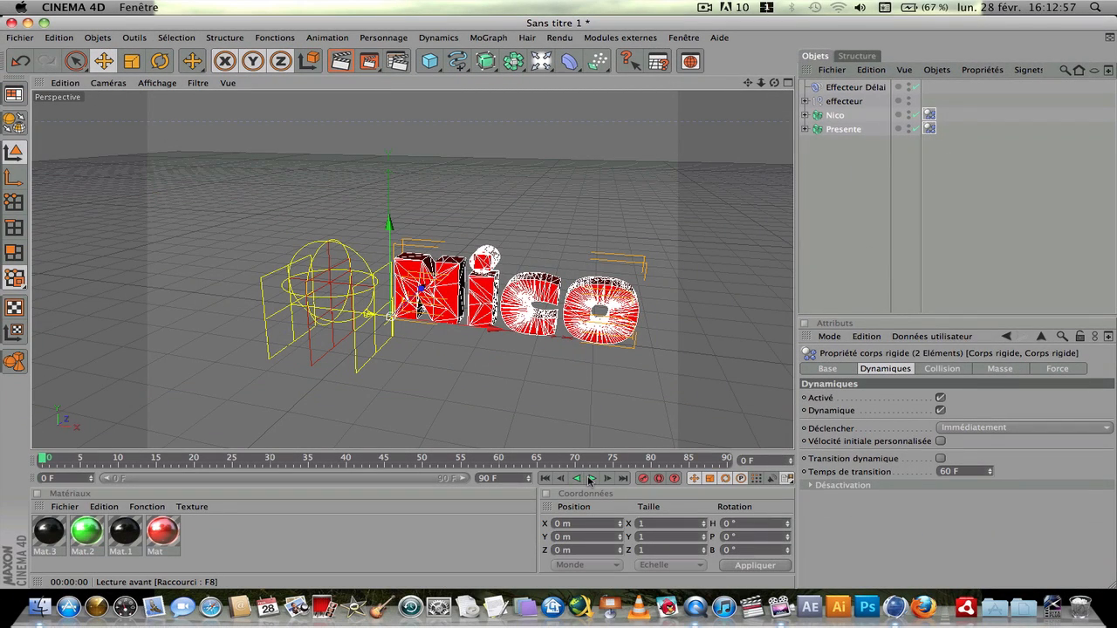
left_click(590, 479)
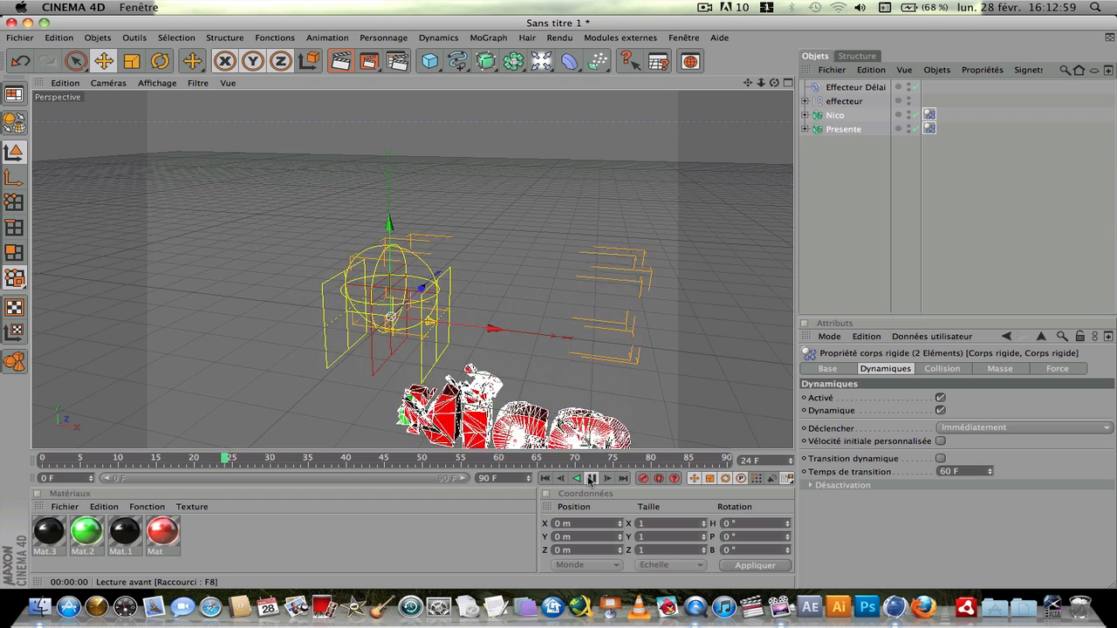
left_click(544, 478)
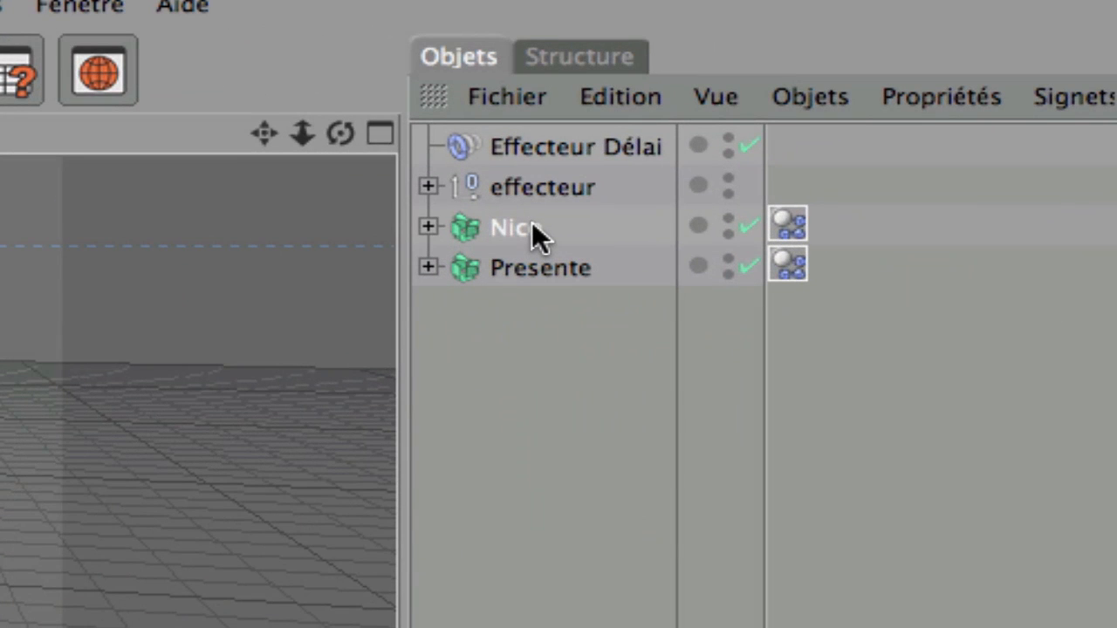
Step: Change the trigger option (Déclencher) in the rigid body tag of the red text's fracture object
left_click(791, 229)
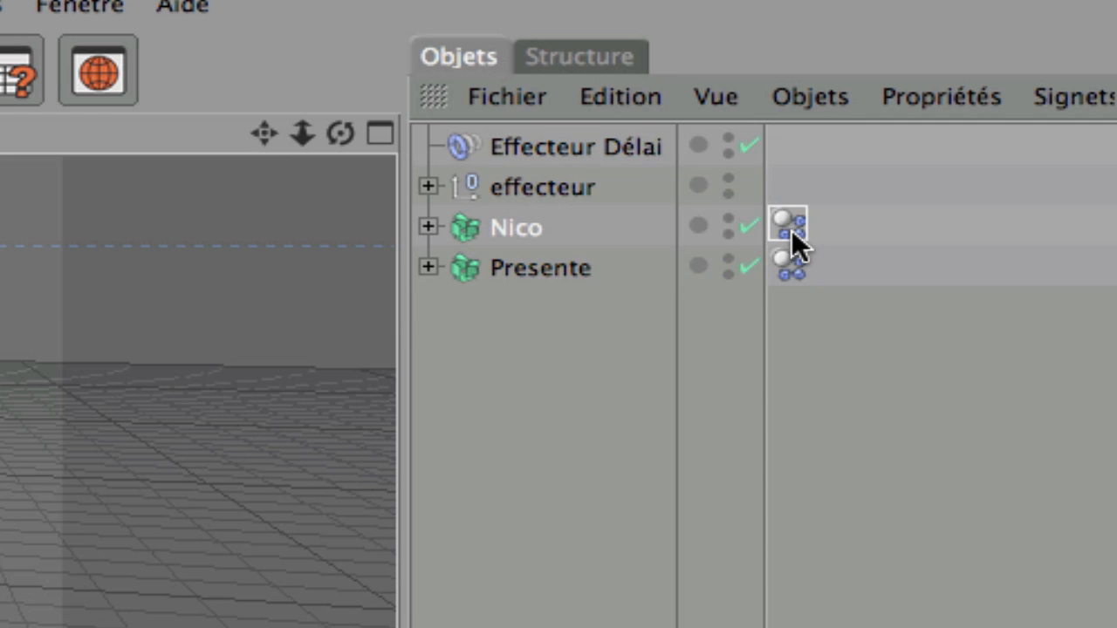
left_click(574, 315)
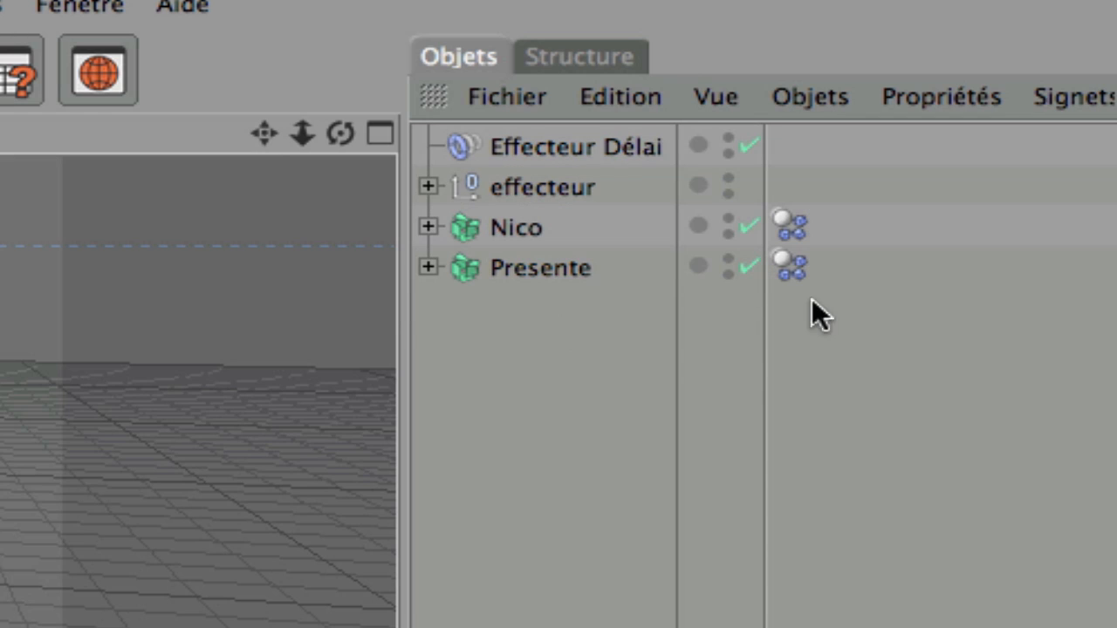
key("super+a")
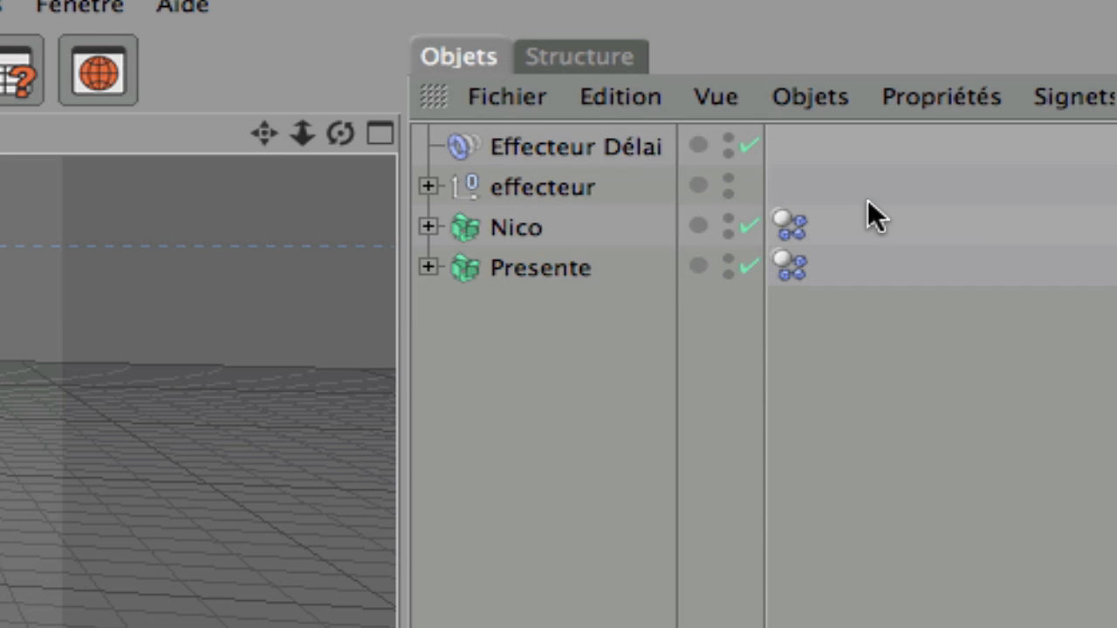
left_click(508, 231)
left_click(792, 228)
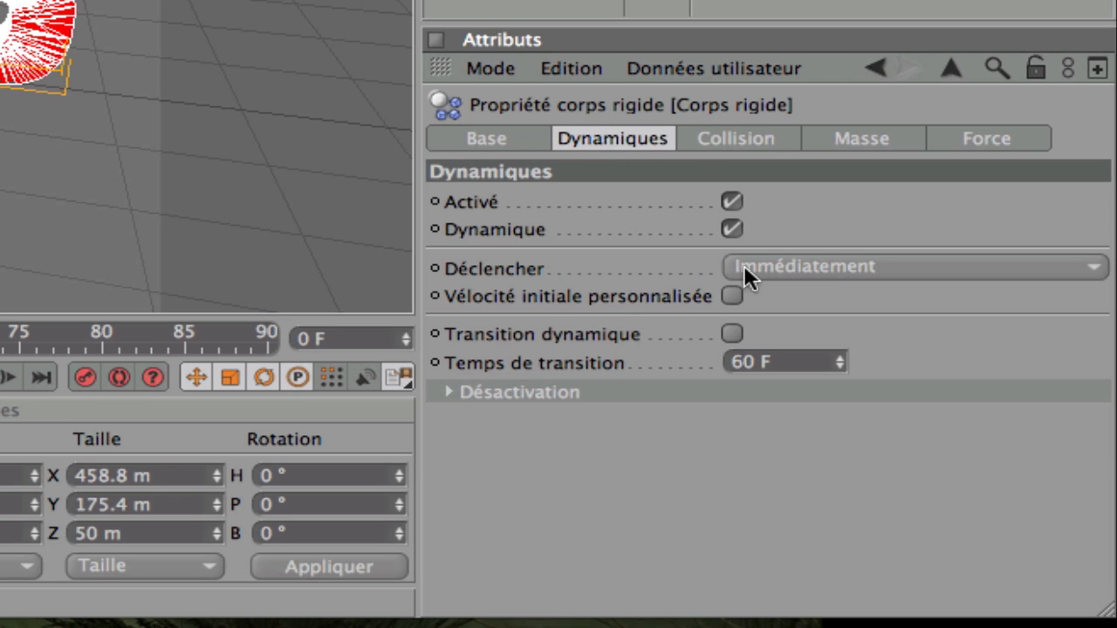
left_click(801, 269)
left_click(801, 316)
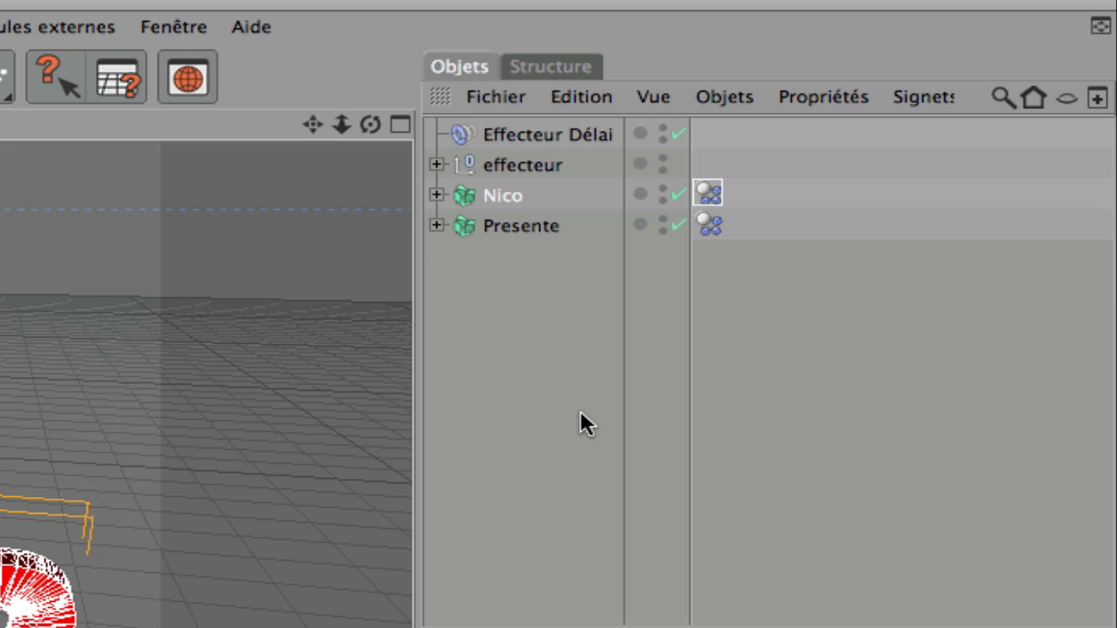
Step: Turn off the Dynamique option in the rigid body tag of the Presente fracture object
left_click(525, 225)
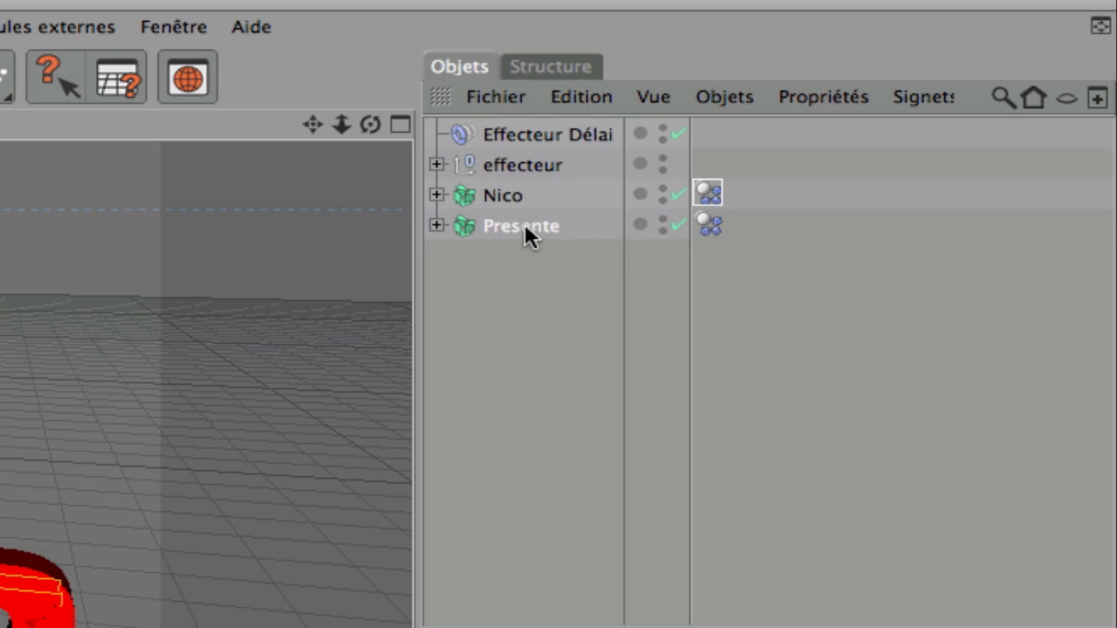
left_click(710, 226)
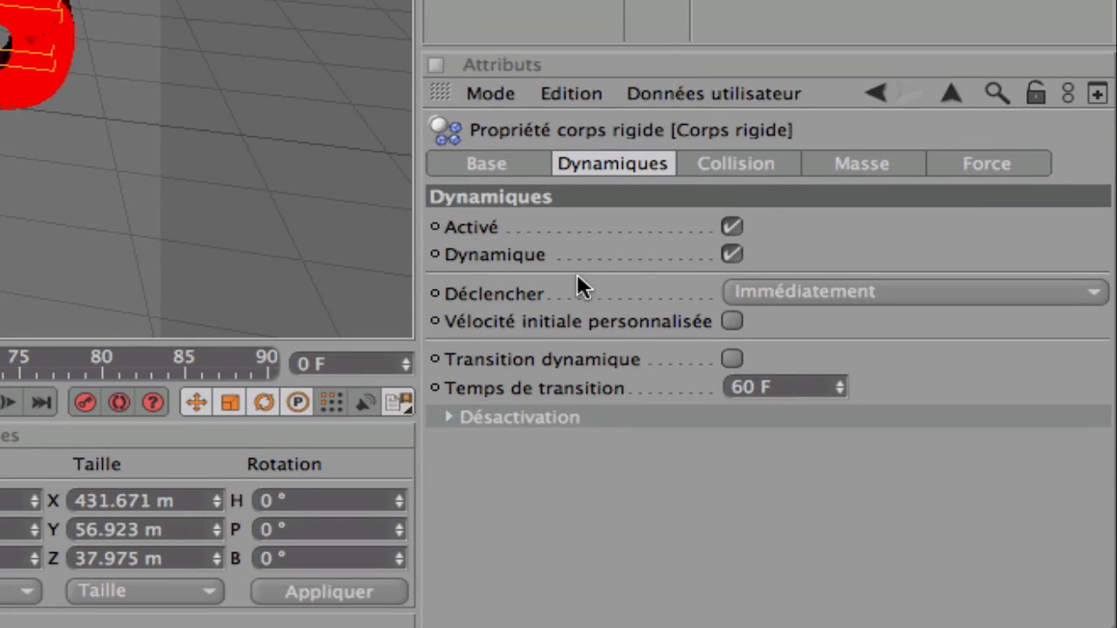
left_click(730, 254)
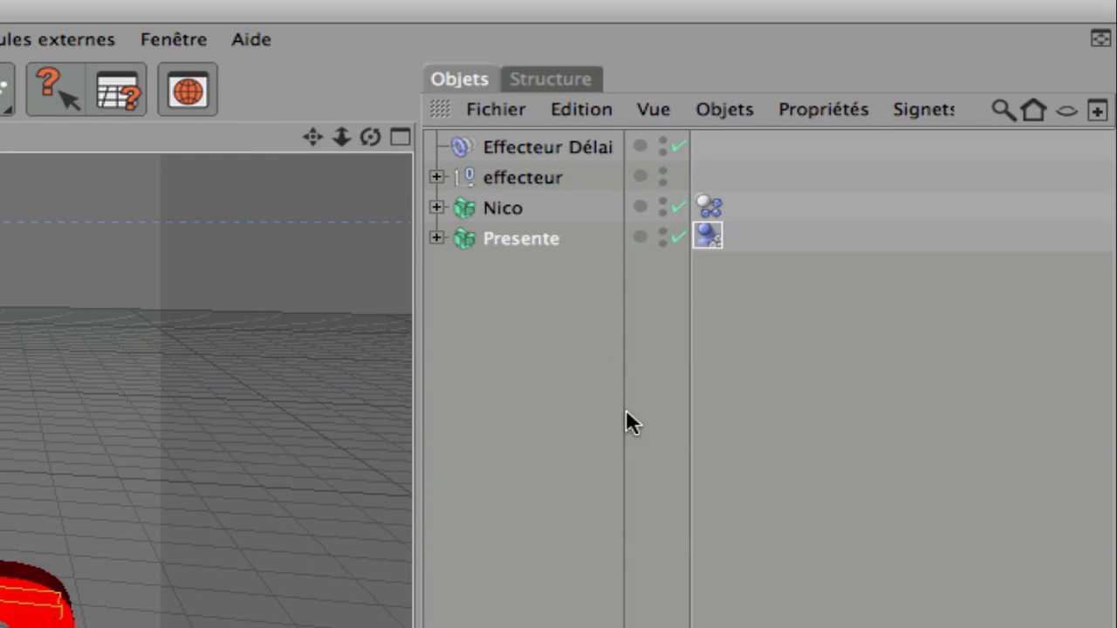
Step: Disable the Effecteur simple in the red text fracture object's effector list and play the simulation to frame 80
left_click(494, 202)
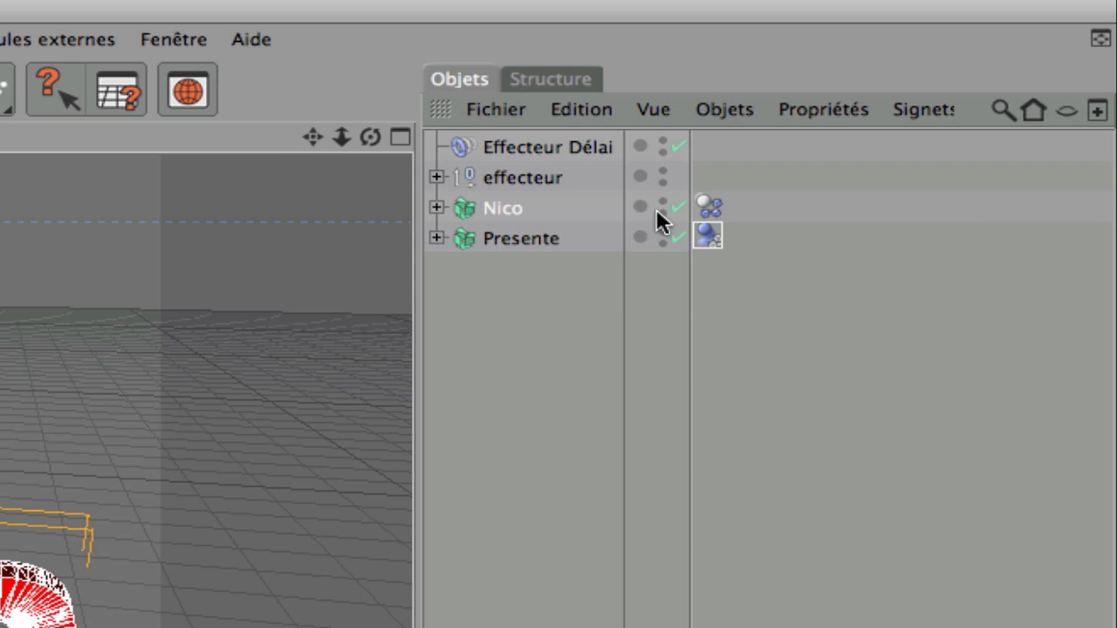
left_click(513, 284)
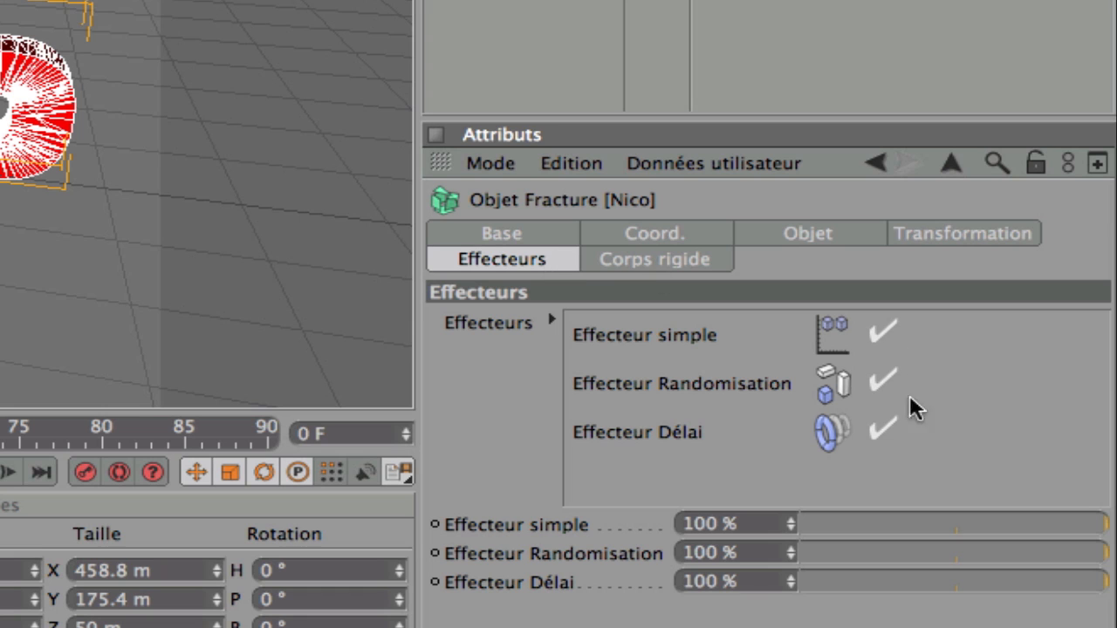
left_click(880, 336)
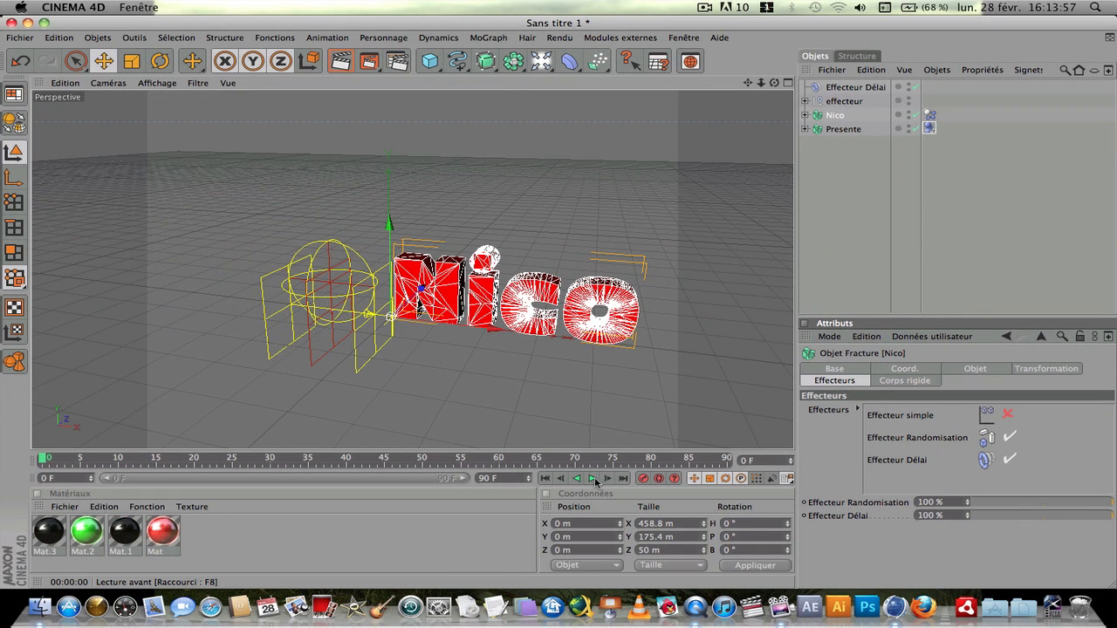
left_click(594, 479)
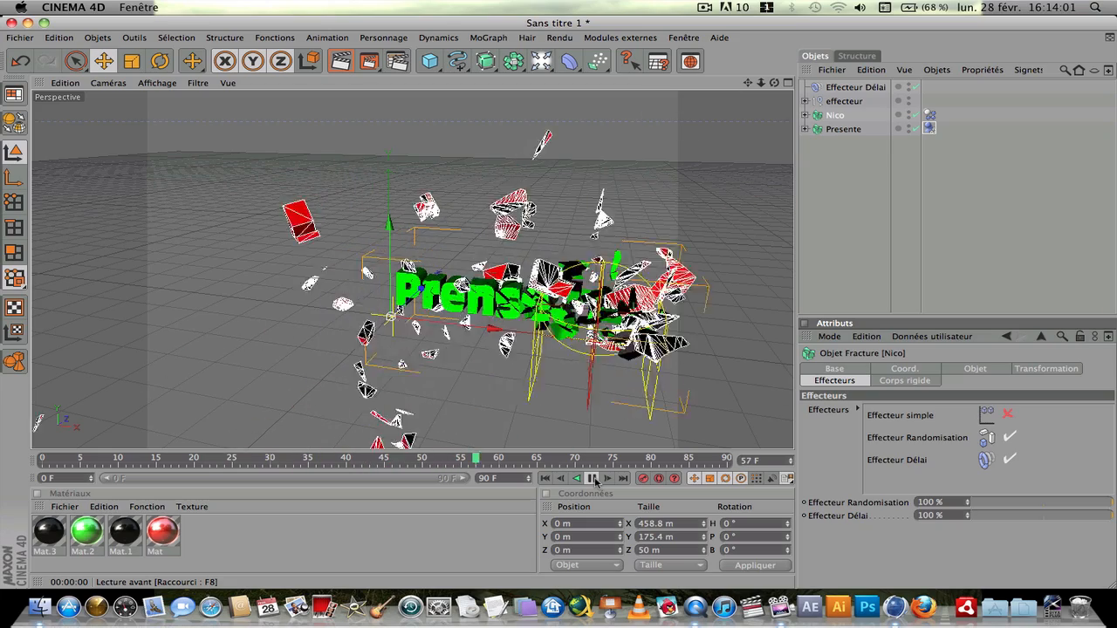
left_click(593, 479)
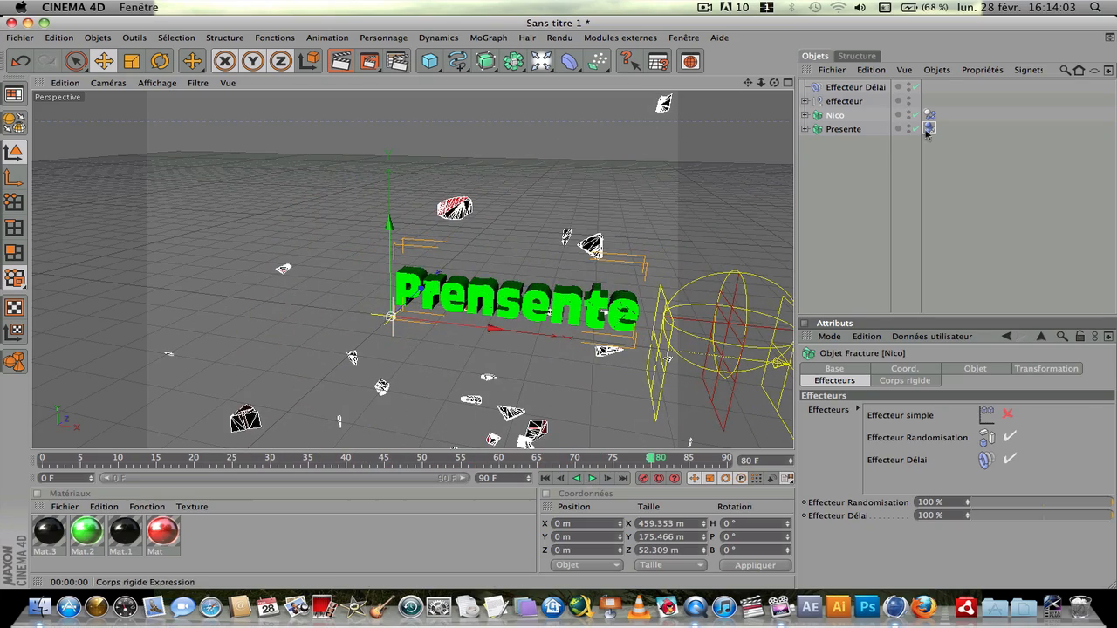
Step: Preview a render of the active view at frame 80, then rewind the animation to frame 0
left_click(892, 192)
left_click(347, 62)
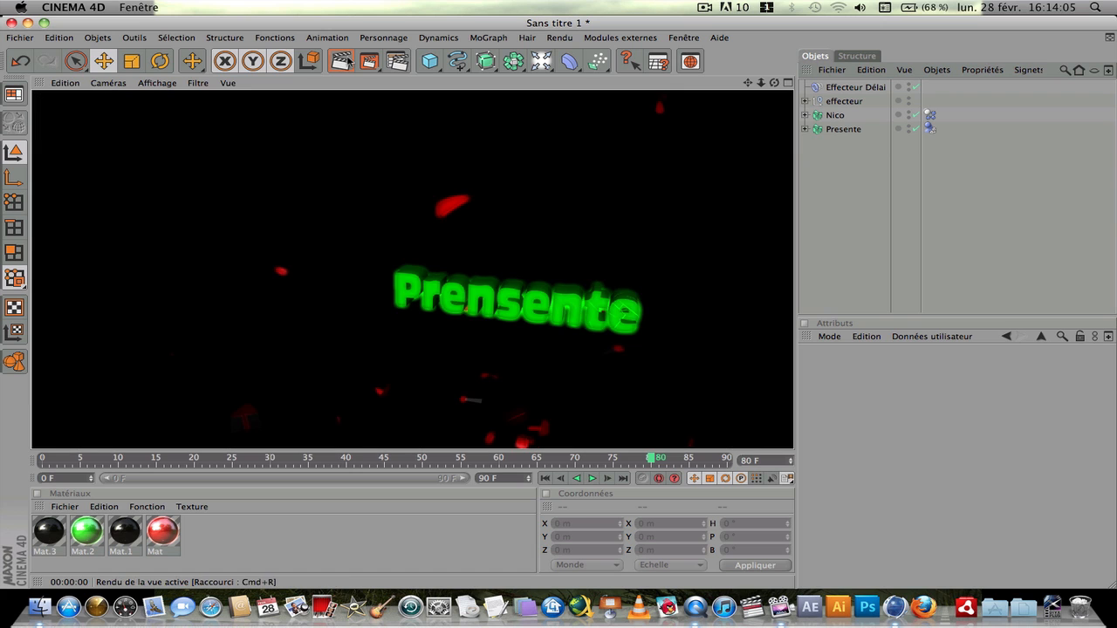
left_click(845, 237)
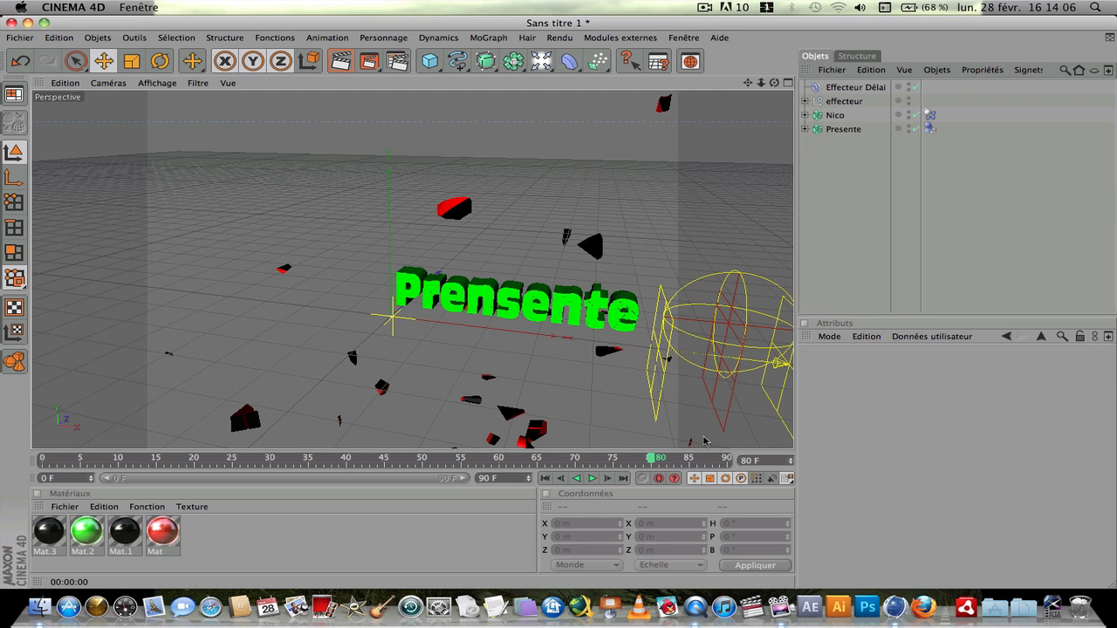
left_click(591, 479)
left_click(591, 479)
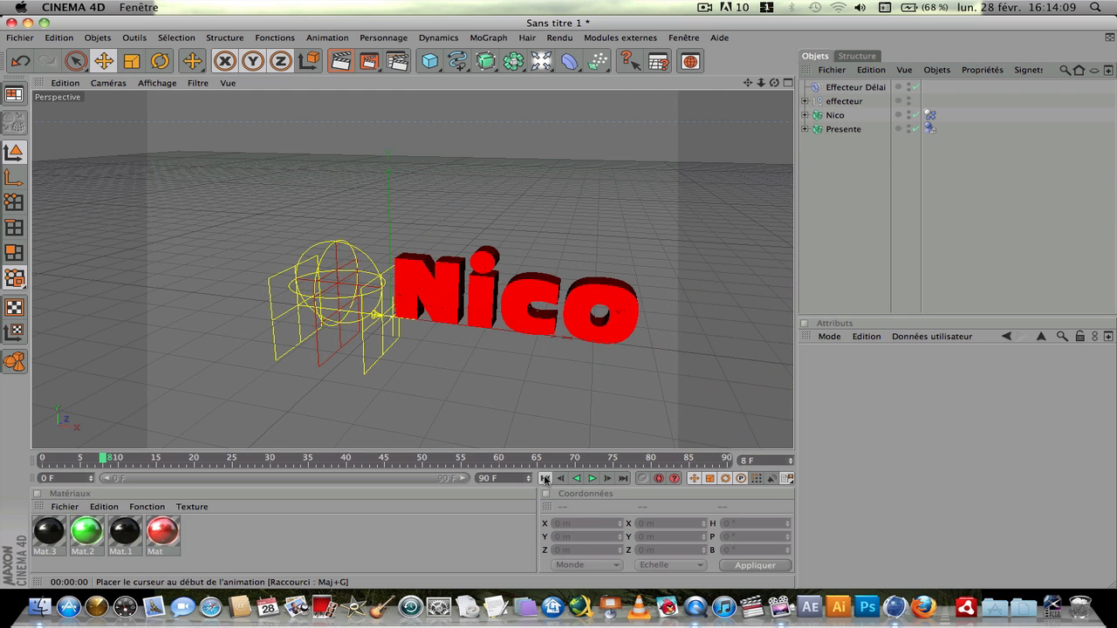
left_click(546, 479)
left_click_drag(443, 333, 586, 124, "alt")
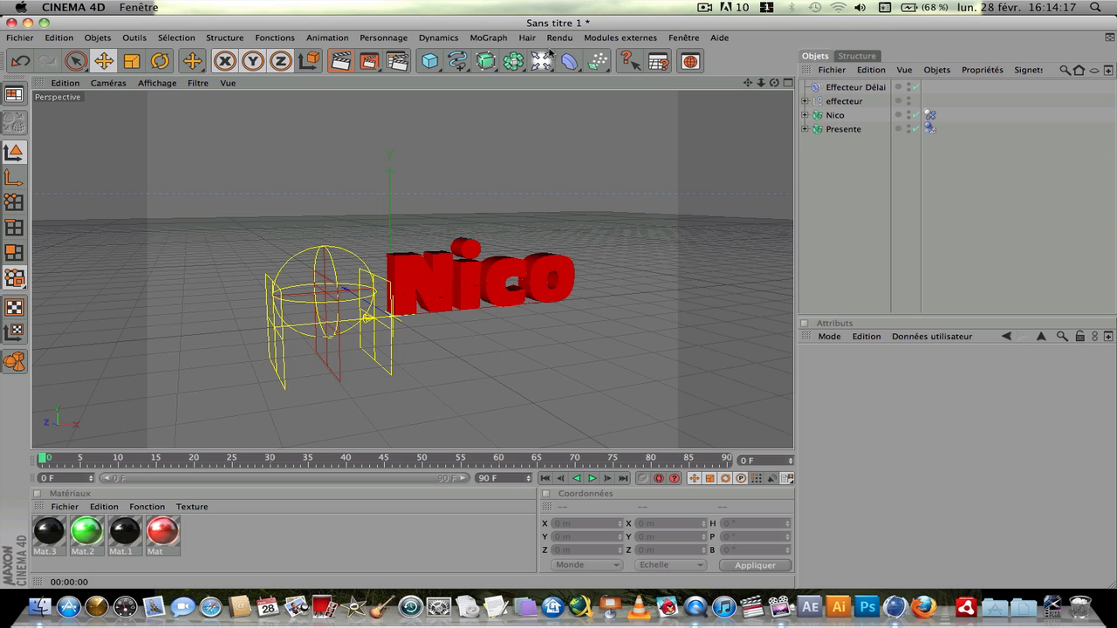
left_click_drag(542, 62, 820, 99)
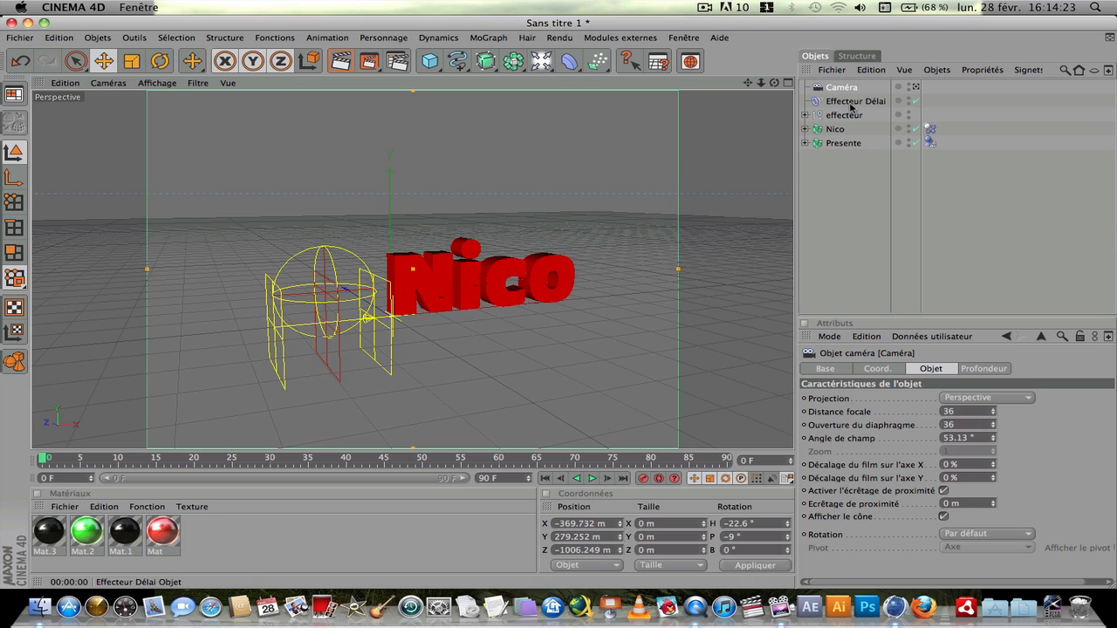
left_click(916, 88)
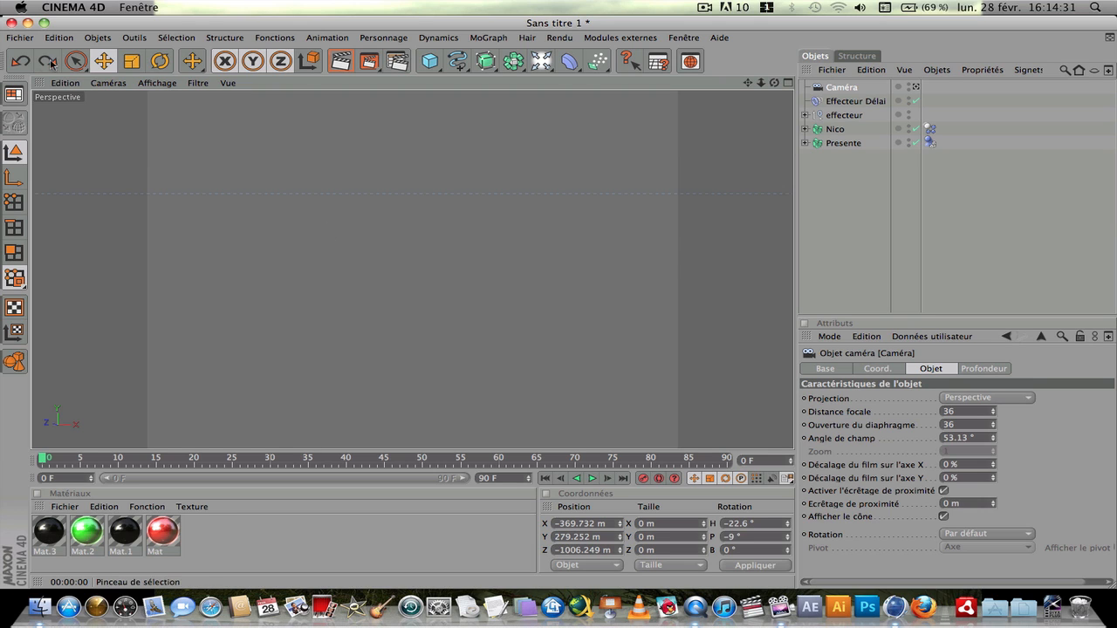
left_click(18, 62)
left_click(19, 62)
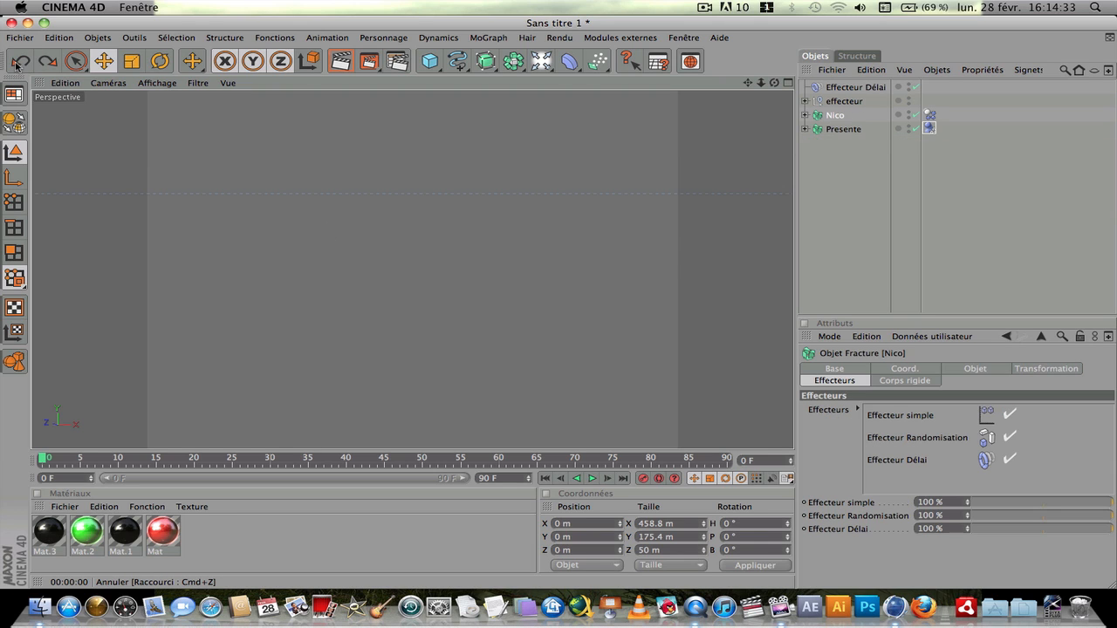
left_click(47, 66)
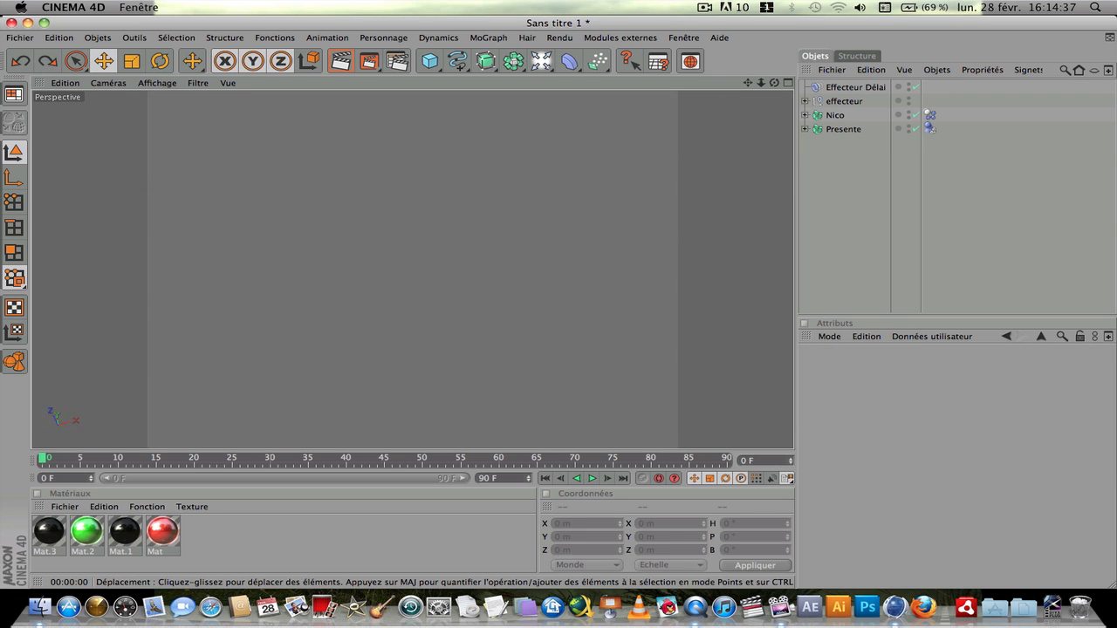
Step: Play the shatter simulation with the whole text in view and pause it at frame 46
scroll(358, 310, "down", 3)
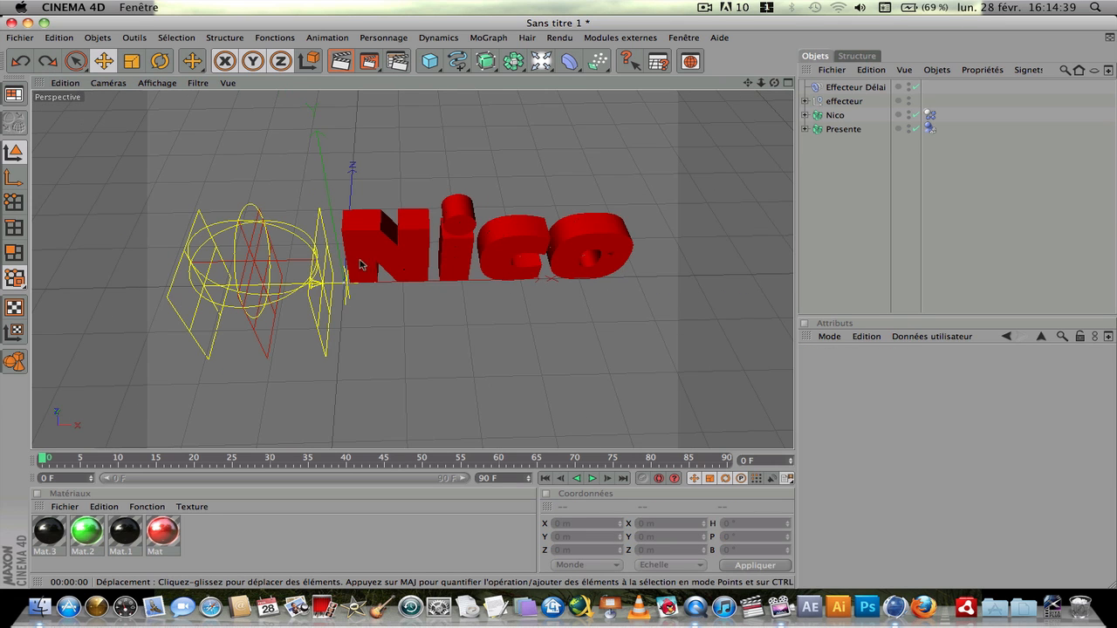
mouse_move(424, 316)
left_mouse_down("alt")
mouse_move(389, 334)
mouse_move(461, 269)
mouse_move(428, 321)
left_mouse_up("alt")
left_click(592, 478)
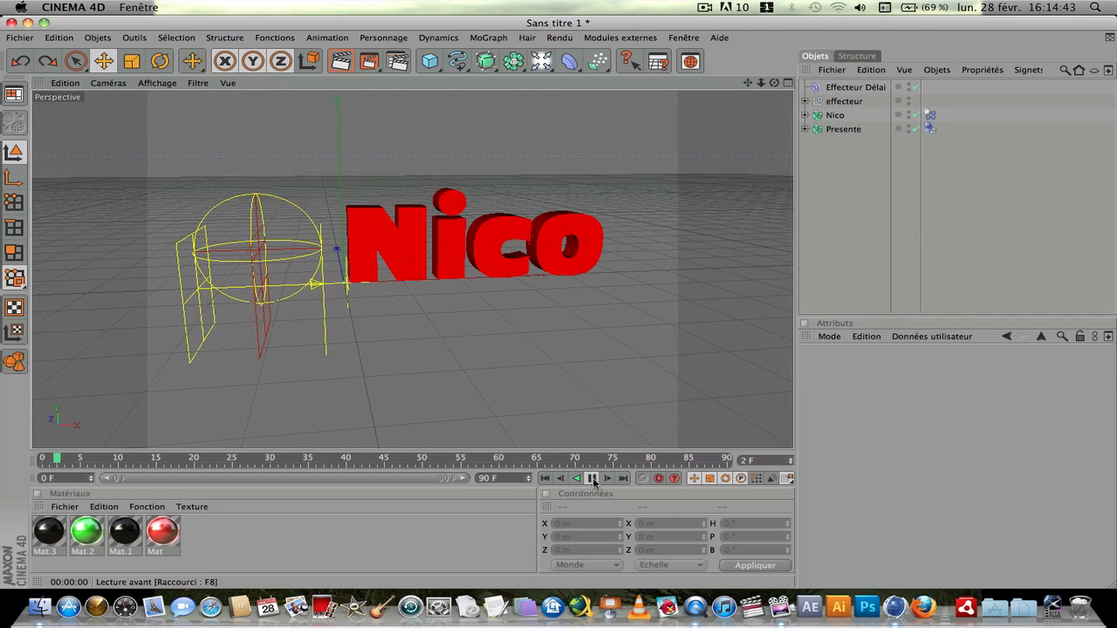
left_click(594, 480)
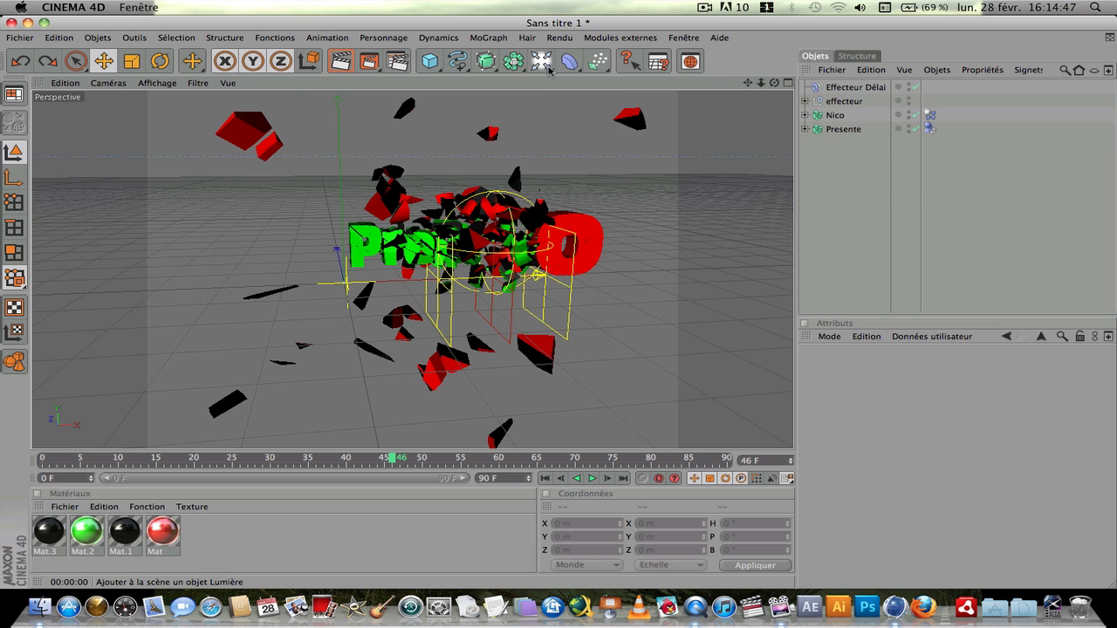
Step: Add a camera to the scene and make it the active view
left_click(552, 70)
left_click(829, 98)
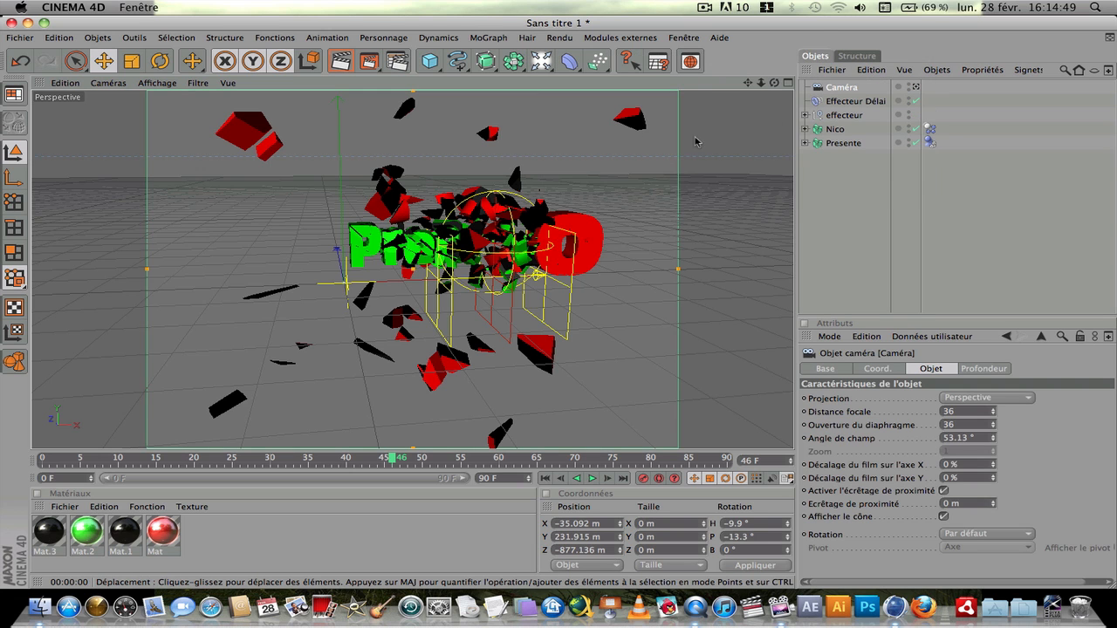
scroll(589, 287, "down", 3)
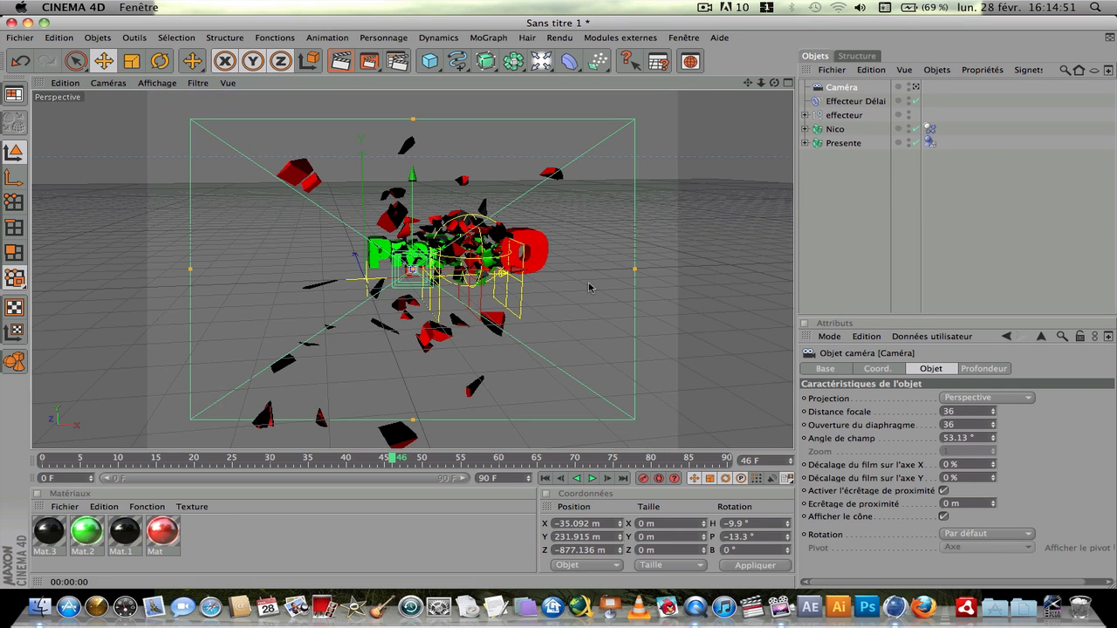
left_click_drag(589, 287, 532, 292, "alt")
left_click_drag(591, 287, 417, 279, "alt")
left_click(916, 88)
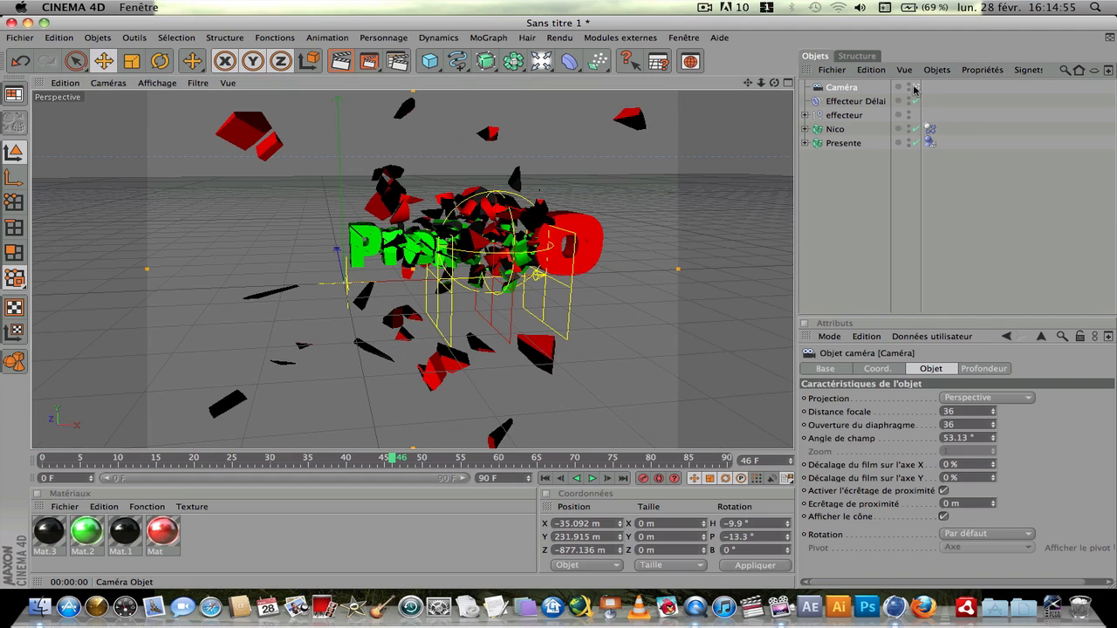
Step: At frame 0, move the camera close to the first letter at about X -256, Y 138, Z -393 m, heading -31°, and record a keyframe
middle_click_drag(488, 262, 631, 336, "alt")
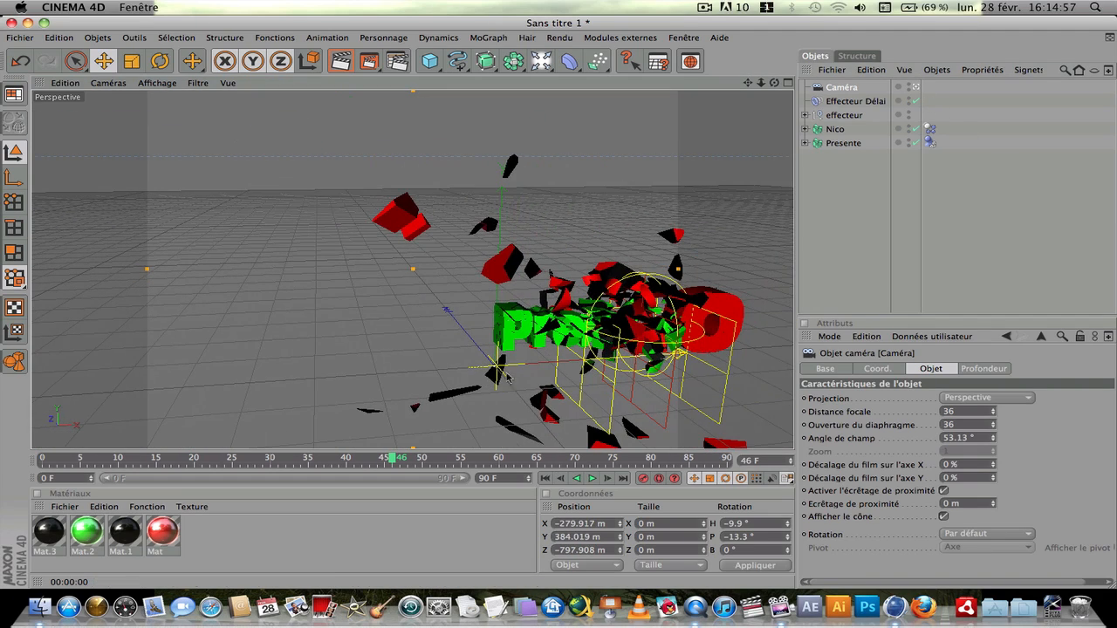
left_click(545, 478)
middle_click_drag(472, 355, 578, 395, "alt")
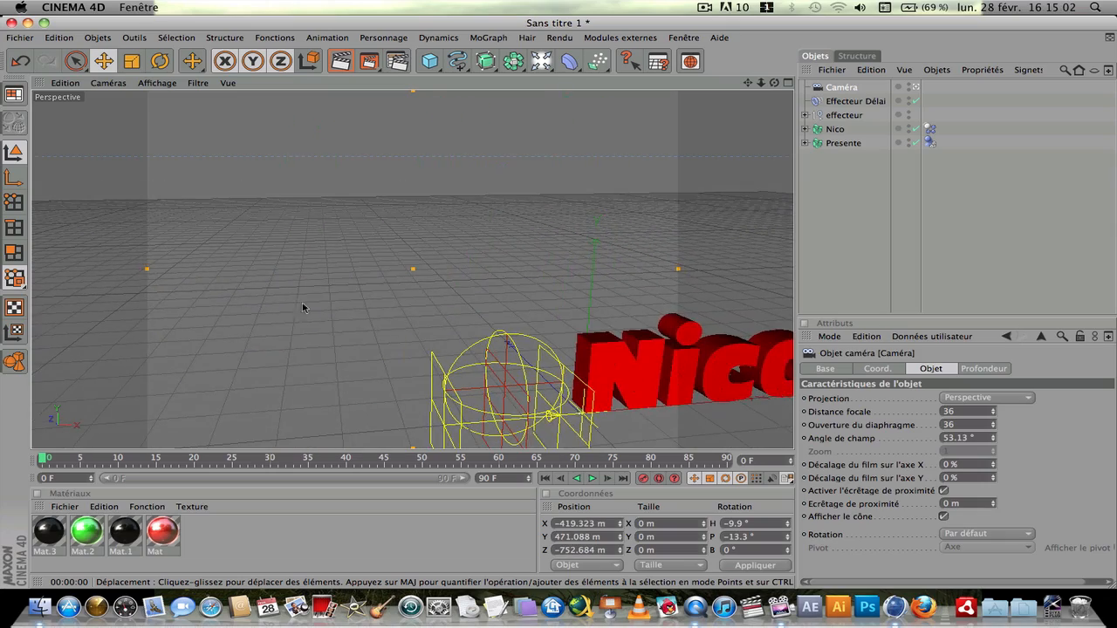
left_click_drag(303, 307, 471, 328, "alt")
scroll(471, 328, "up", 5)
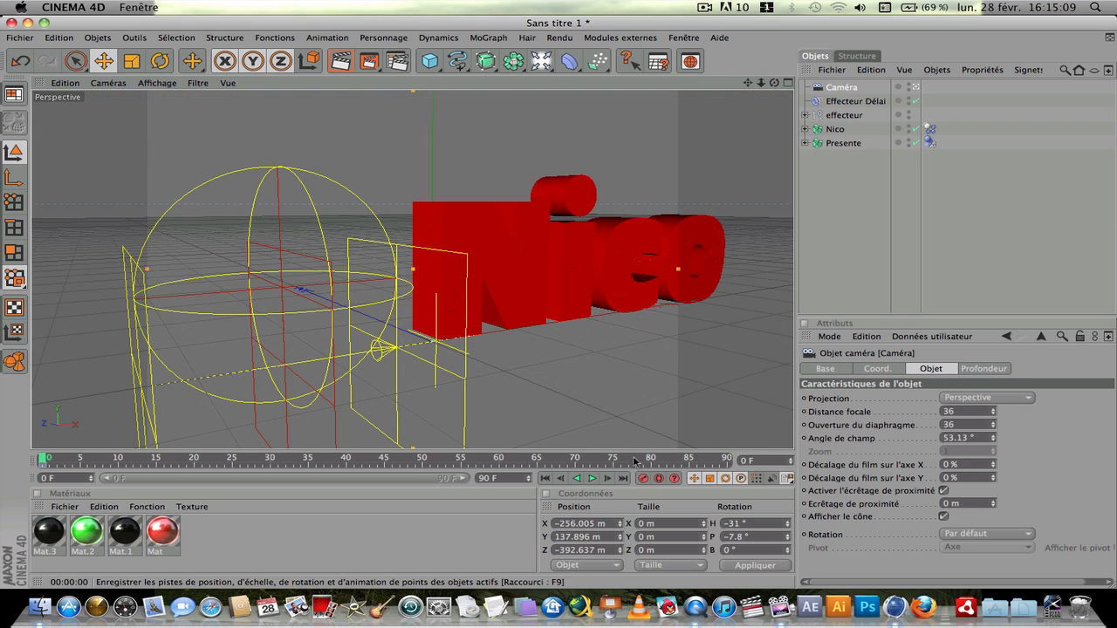
Step: At frame 40, move the camera to about X 567, Y 577, Z -830 m, heading 26.6°, pitch -25.7°, and record a keyframe
left_click(593, 478)
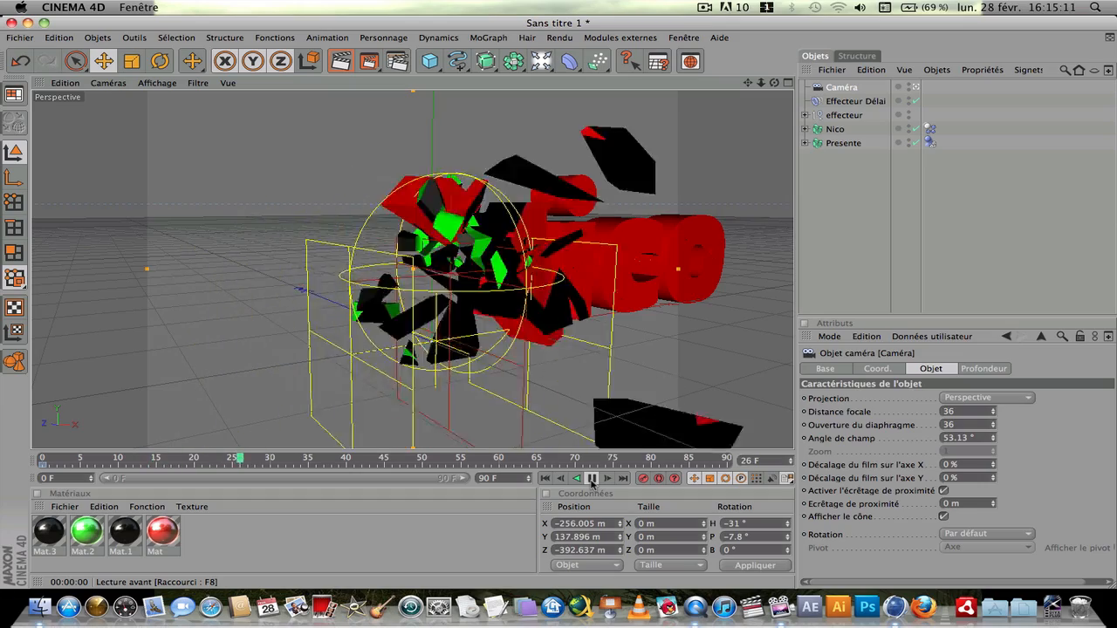
left_click(592, 479)
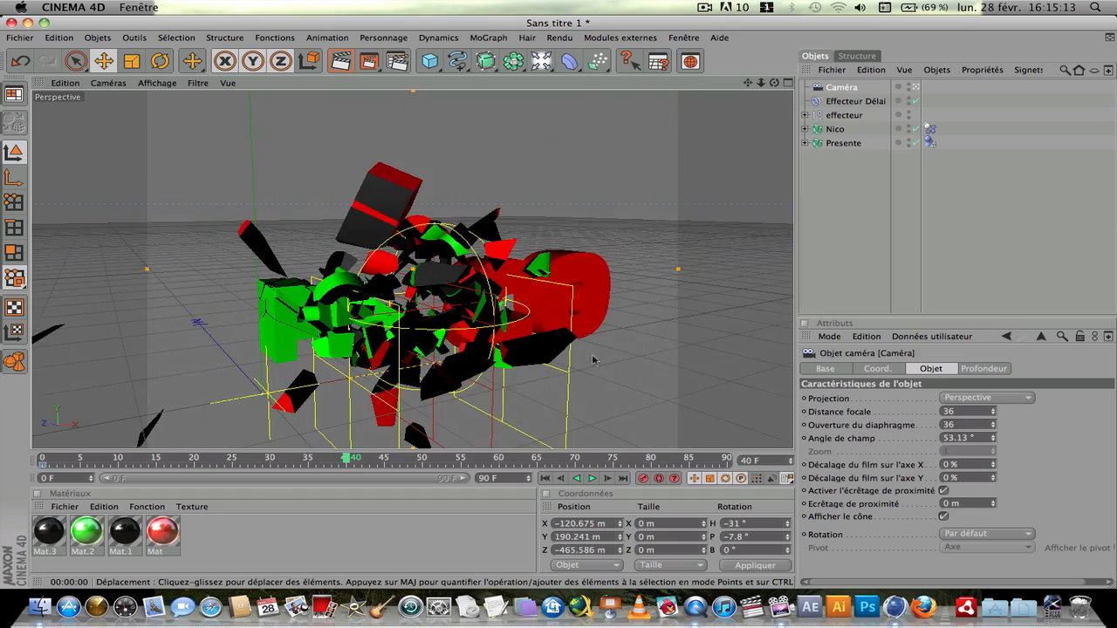
middle_click_drag(672, 200, 671, 198, "alt")
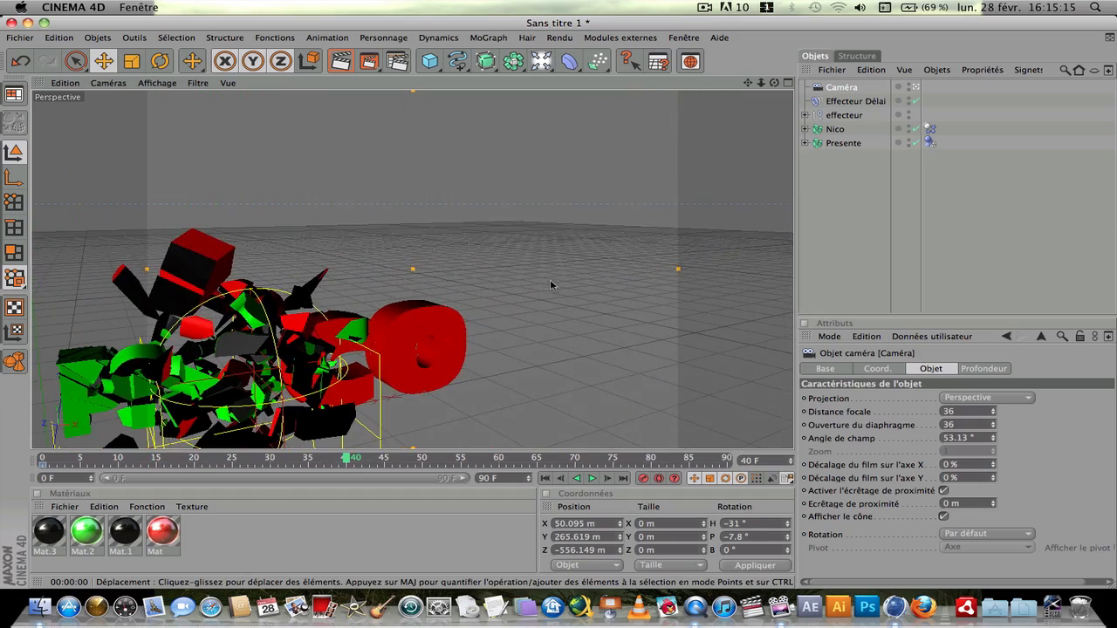
left_click_drag(550, 285, 724, 277, "alt")
middle_click_drag(724, 278, 634, 281, "alt")
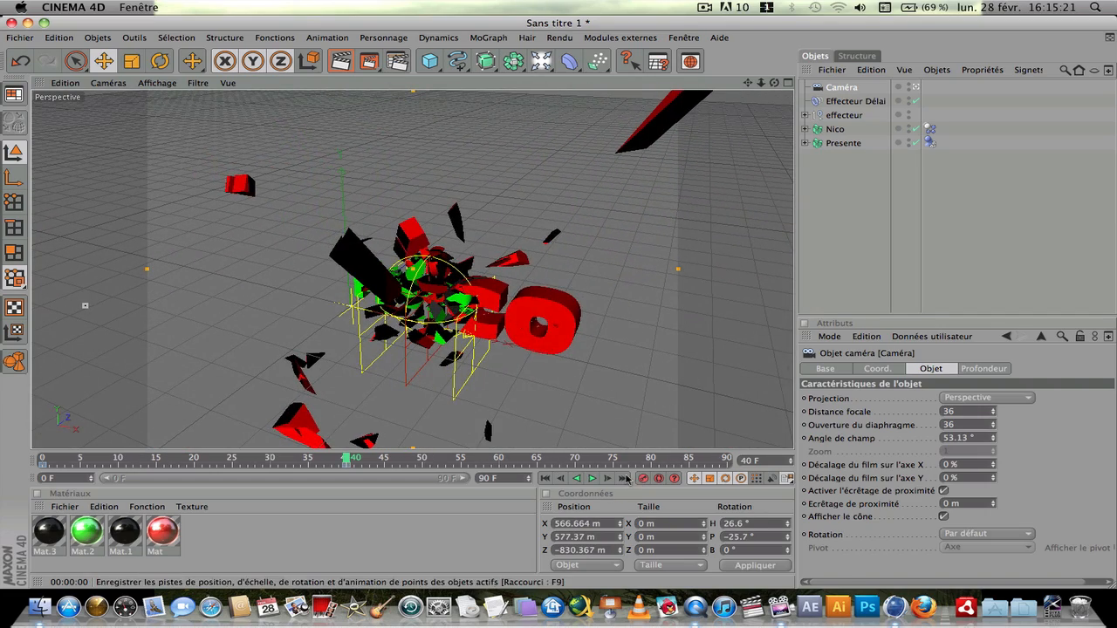
Step: Preview the simulation from frame 40 to frame 73, and try a lower frontal camera view at frame 40
left_click(592, 478)
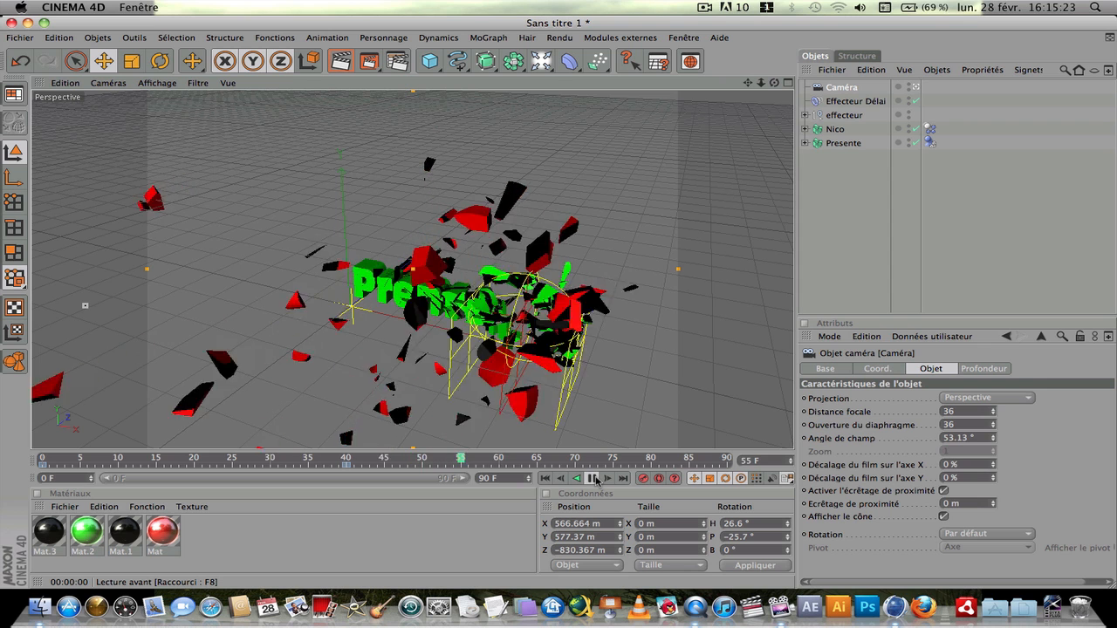
left_click(594, 478)
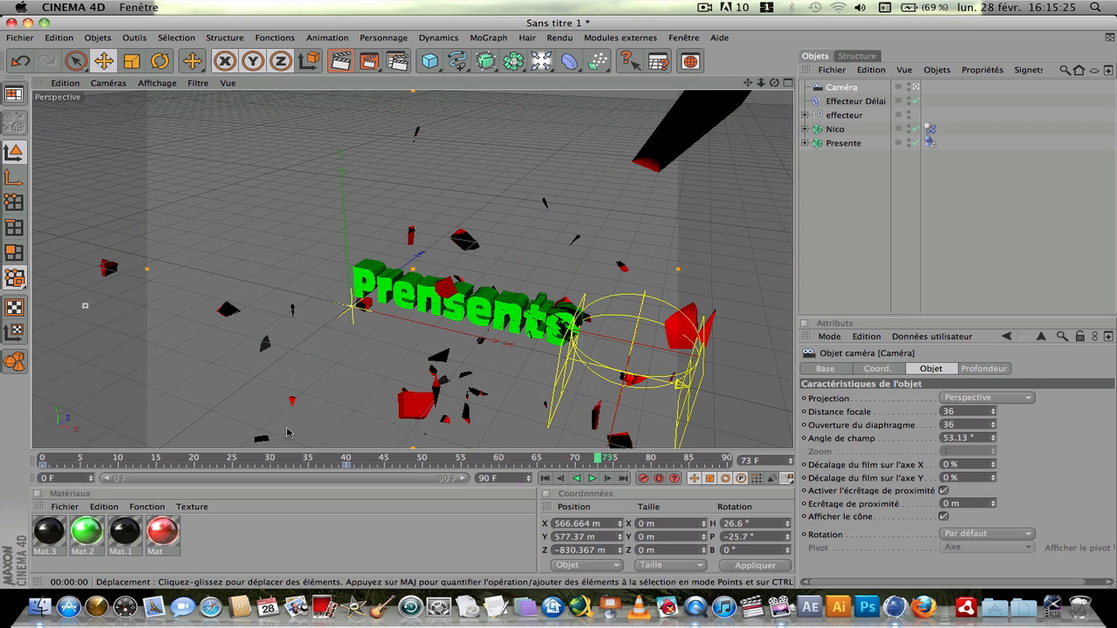
left_click(347, 460)
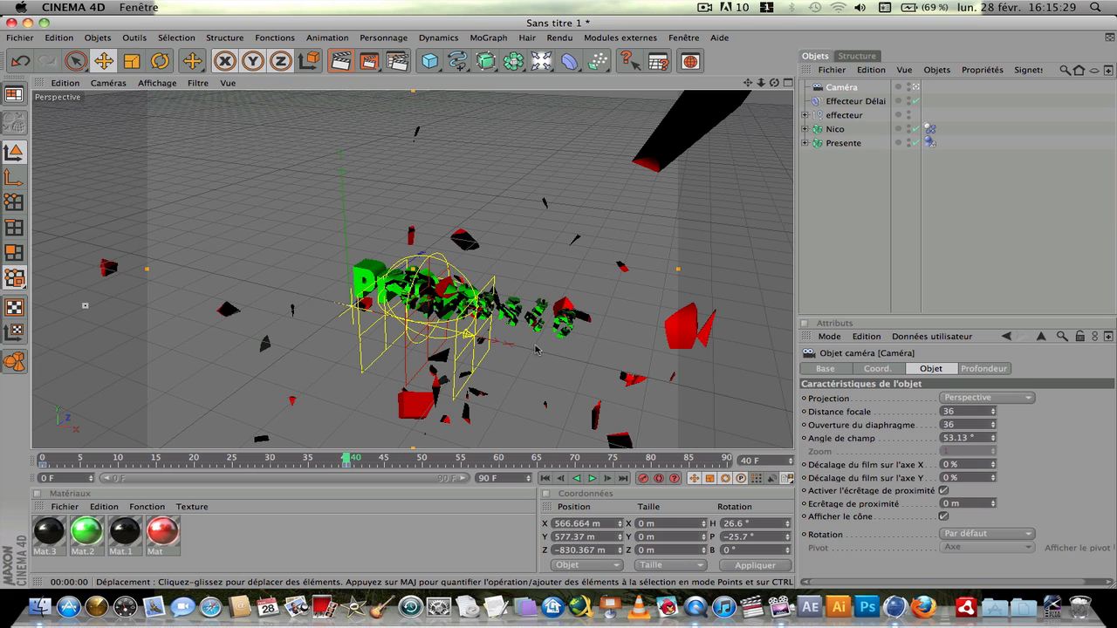
left_click_drag(493, 361, 460, 303)
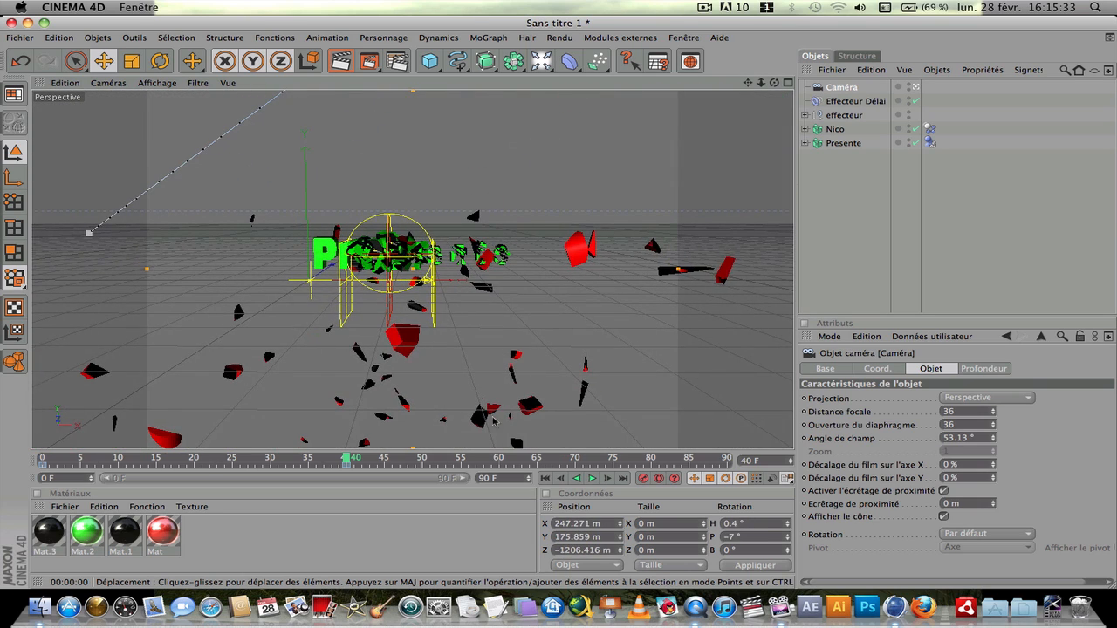
Step: At frame 70, move the camera to about X 1087, Y 571, Z -935 m, heading 45.6°, pitch -29.6°, and record a keyframe
left_click(578, 460)
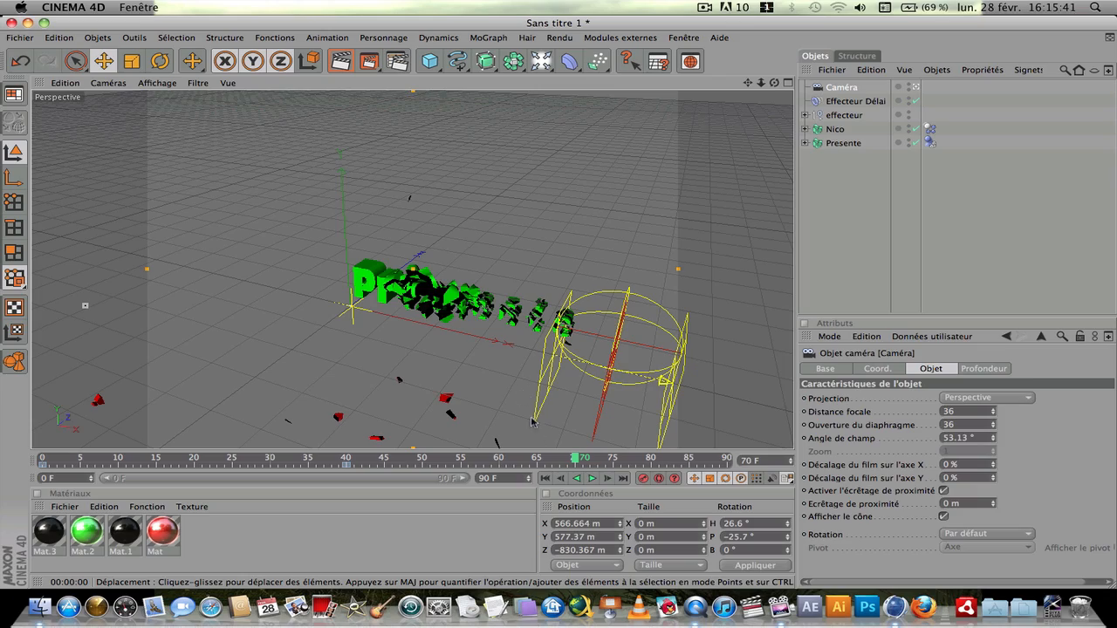
middle_click_drag(535, 305, 157, 298, "alt")
left_click_drag(157, 298, 511, 231, "alt")
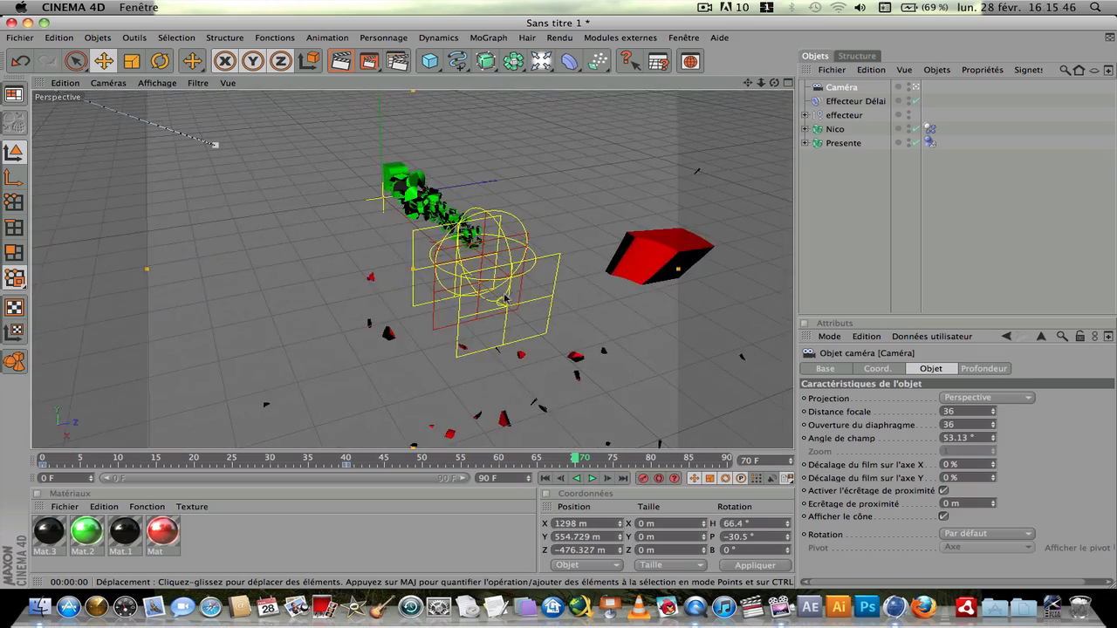
middle_click_drag(510, 231, 703, 237, "alt")
left_click_drag(702, 237, 533, 240, "alt")
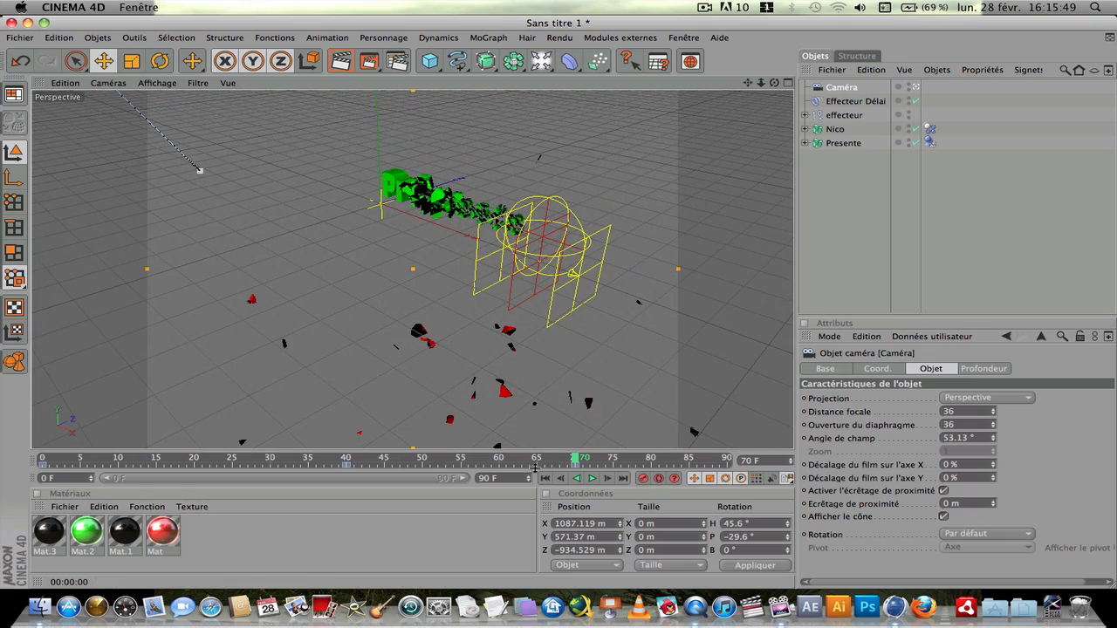
Step: Play the animation from the start to check the whole camera move, and return to frame 0
left_click(545, 478)
left_click(592, 478)
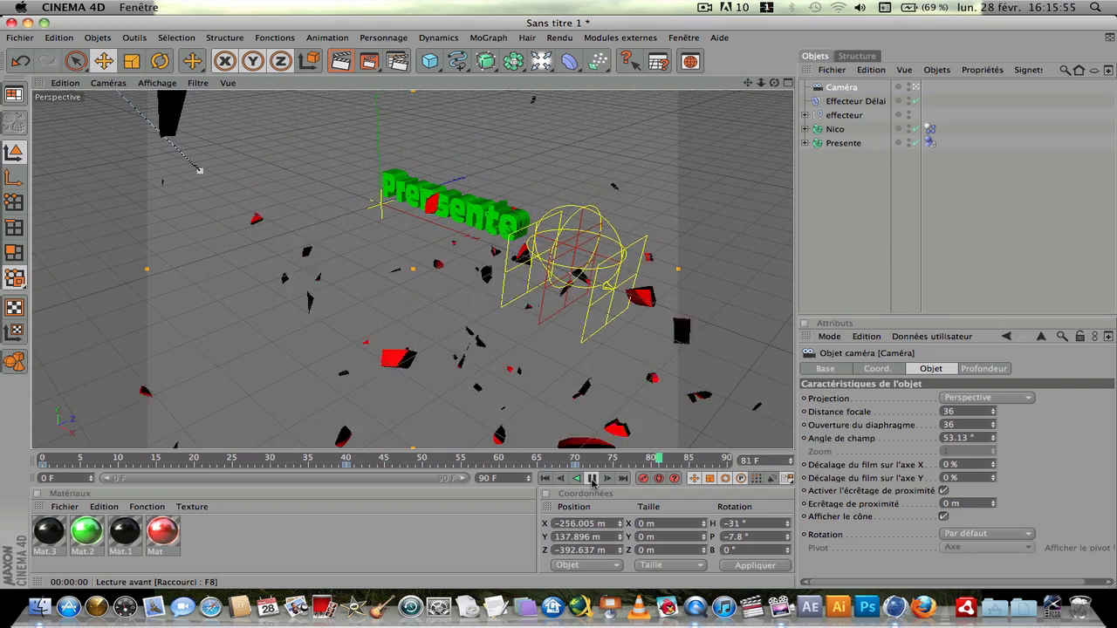
left_click(592, 478)
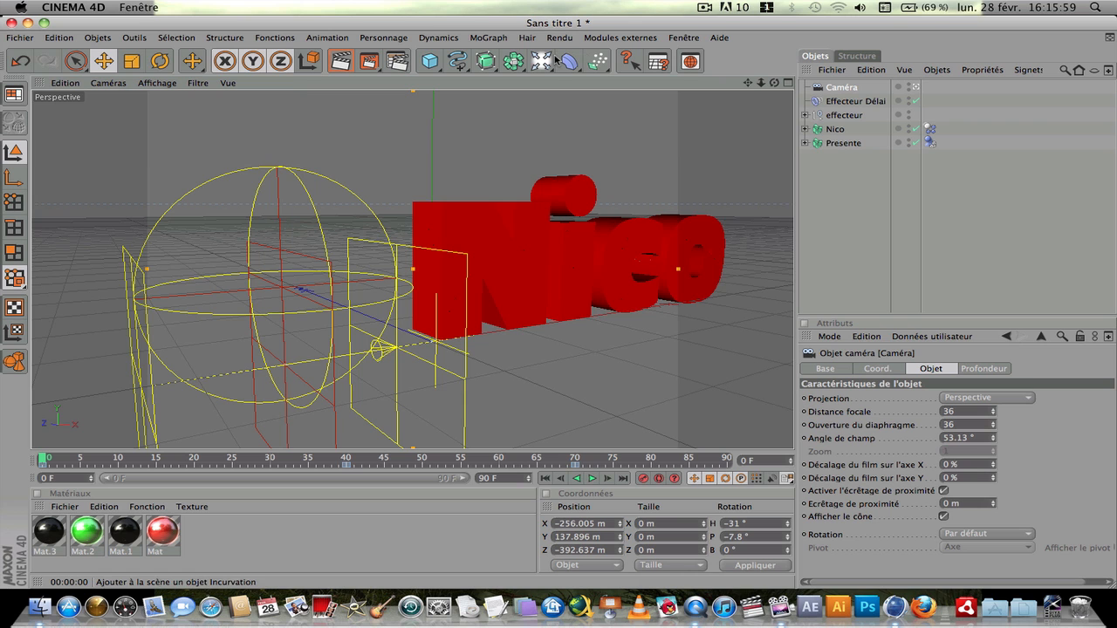
Step: Add a floor (Sol) object to the scene and give it a MoGraph rigid body (Corps rigide) tag
left_click_drag(541, 60, 692, 131)
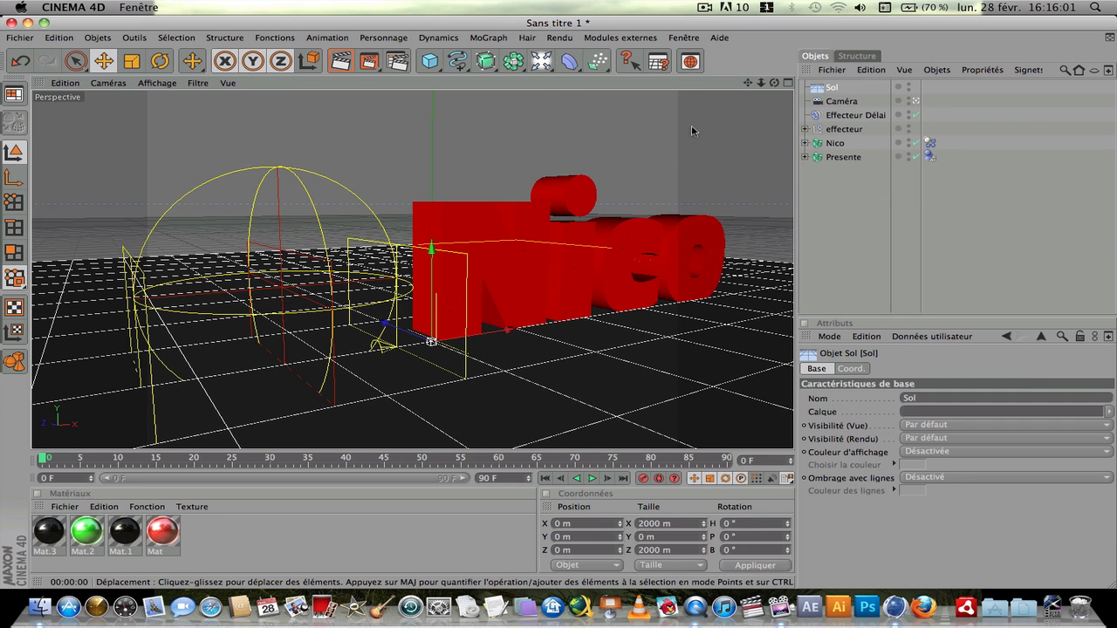
left_click(592, 479)
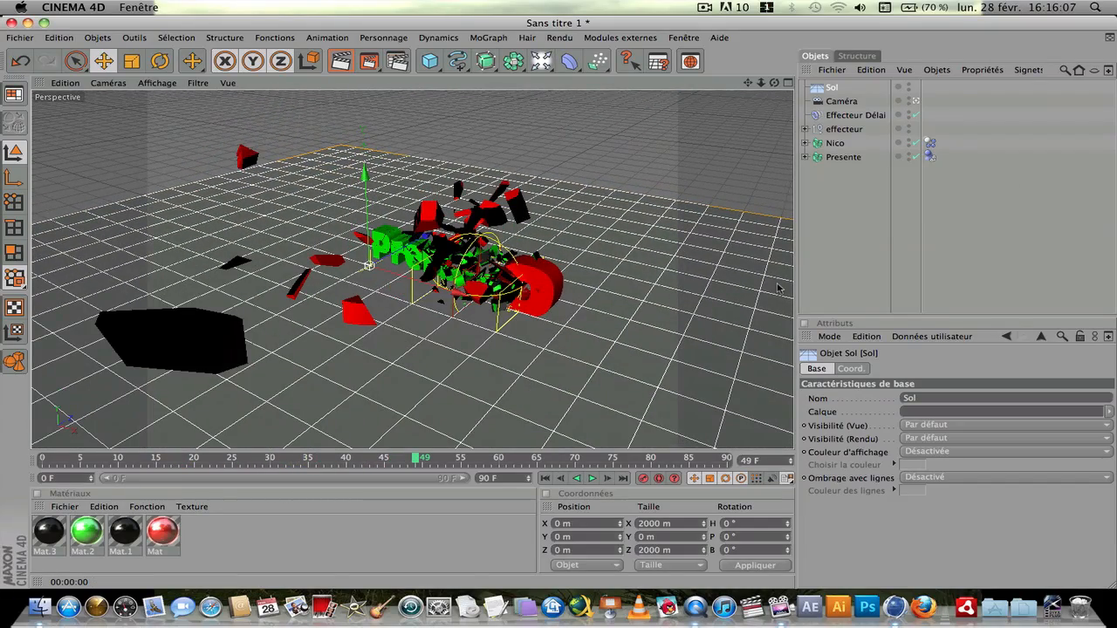
right_click(832, 90)
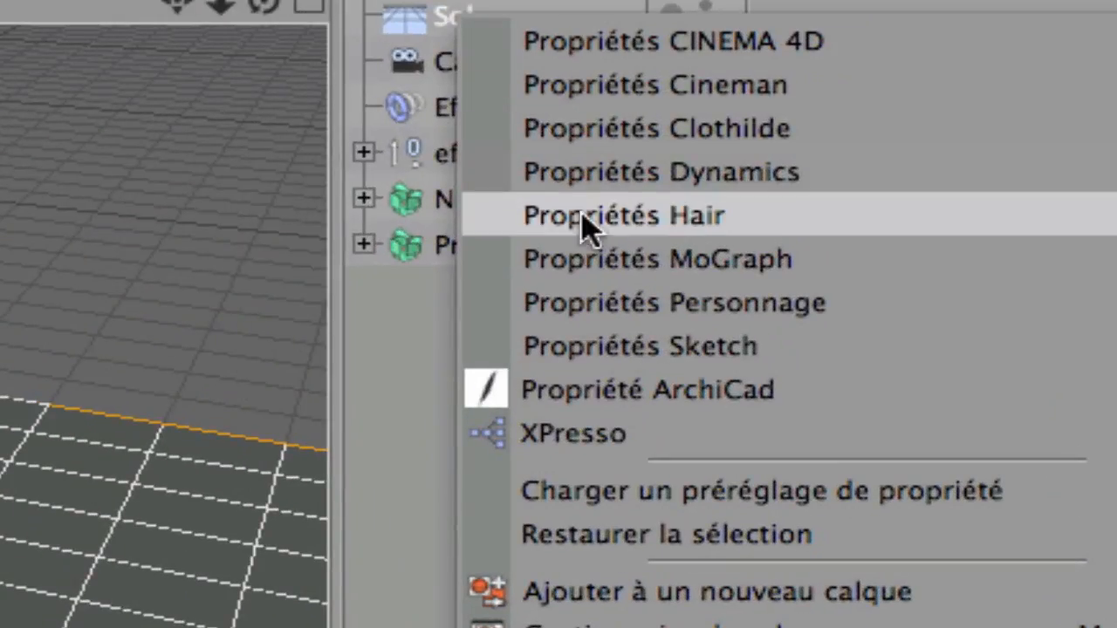
mouse_move(582, 270)
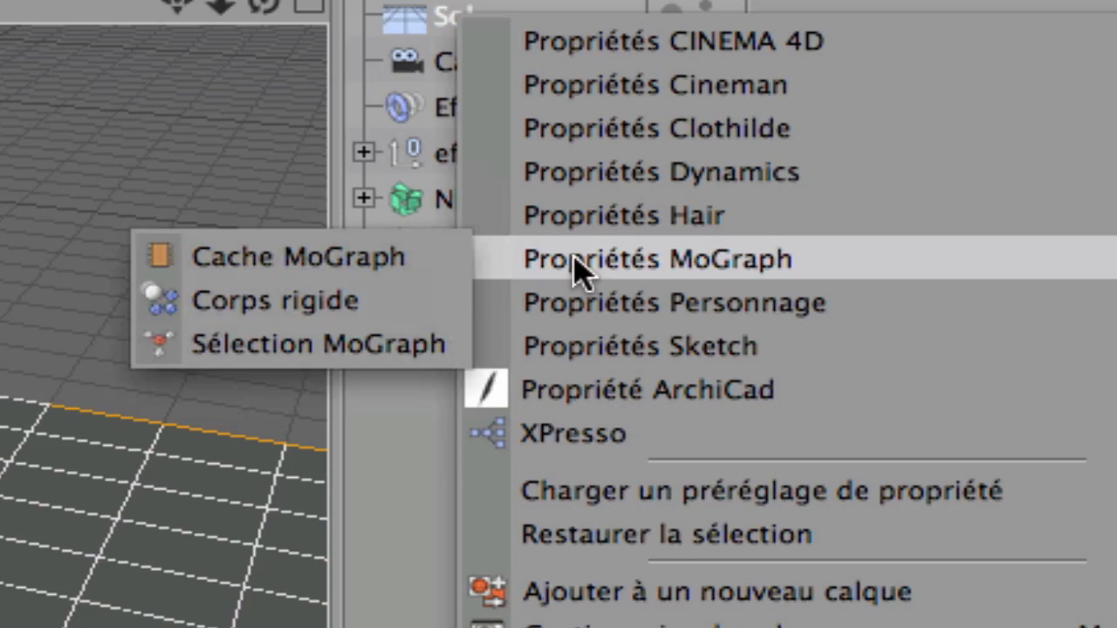
left_click(387, 317)
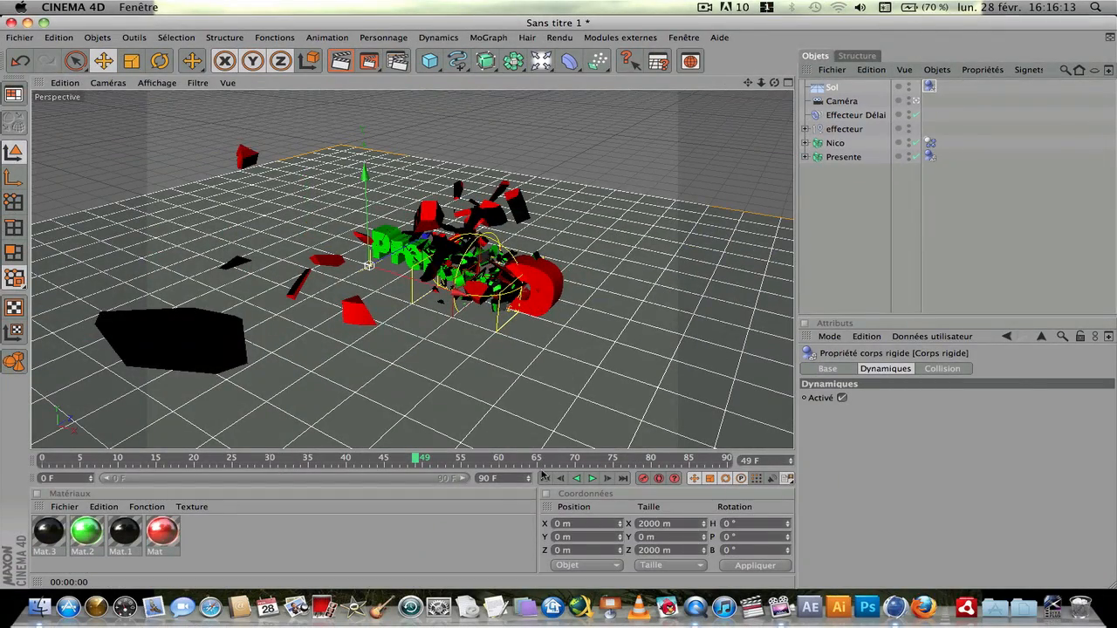
Step: Play the simulation with the floor from the start, pause it at frame 62 and render a preview of the view
left_click(545, 478)
left_click(592, 478)
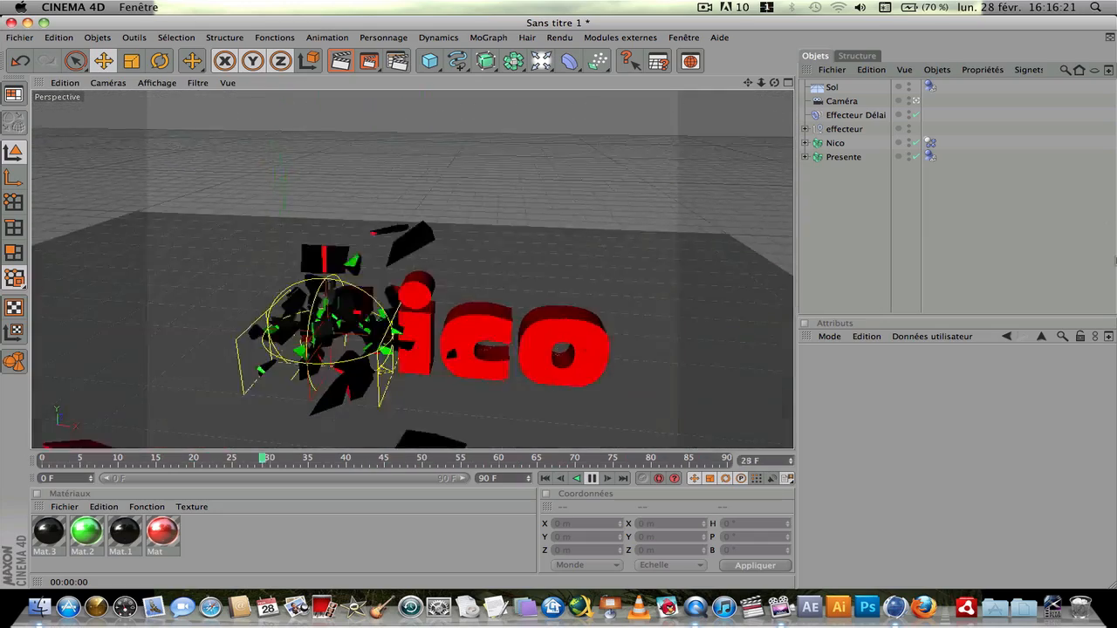
left_click(592, 480)
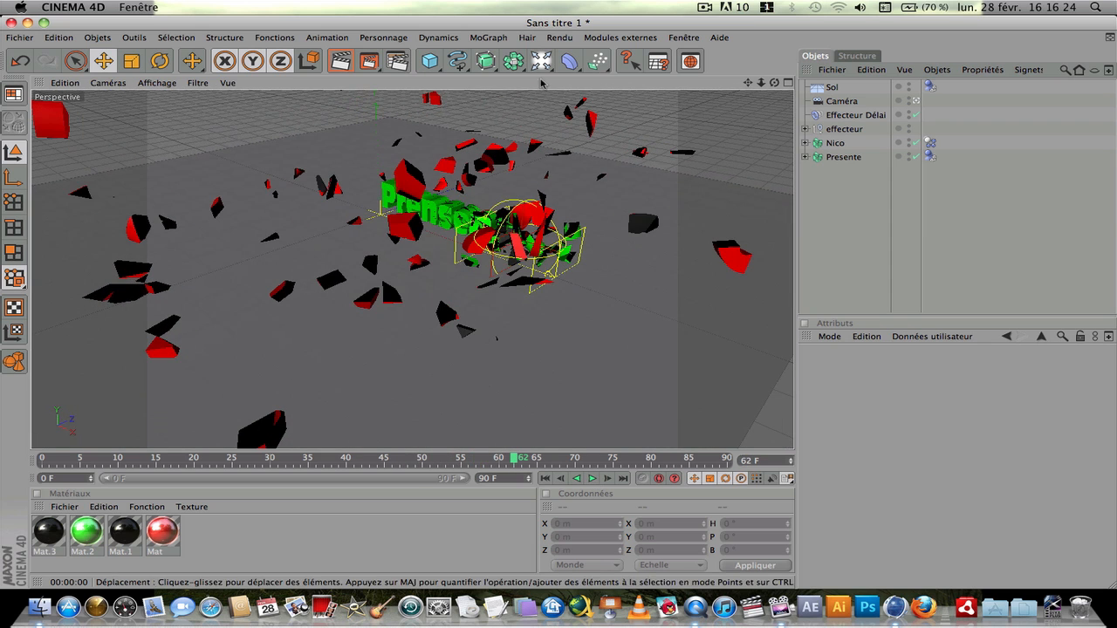
left_click(346, 66)
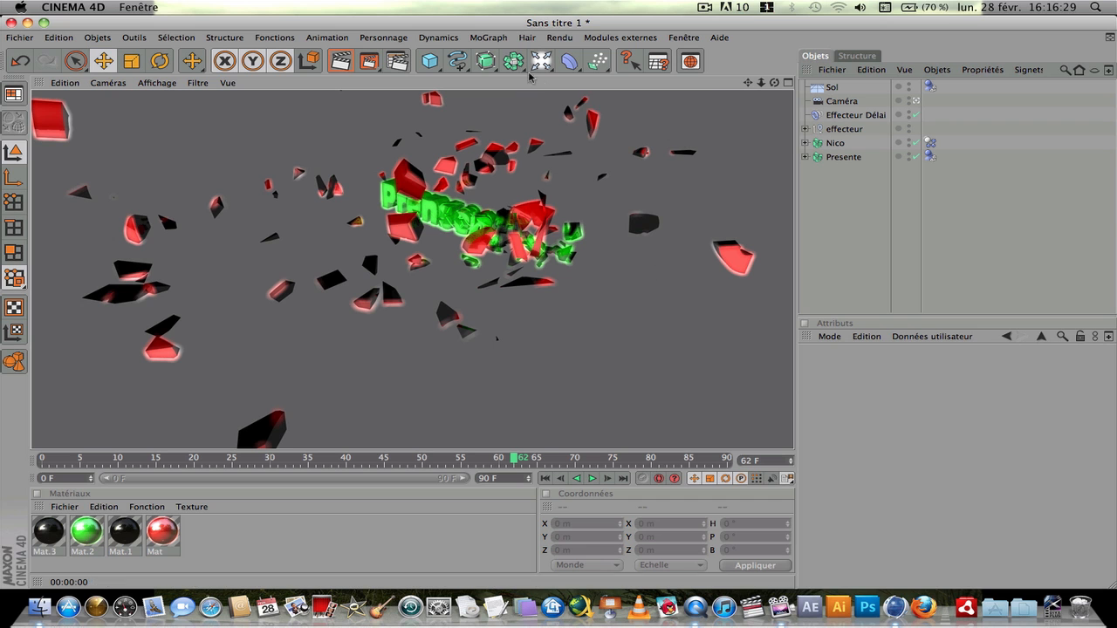
left_click(897, 246)
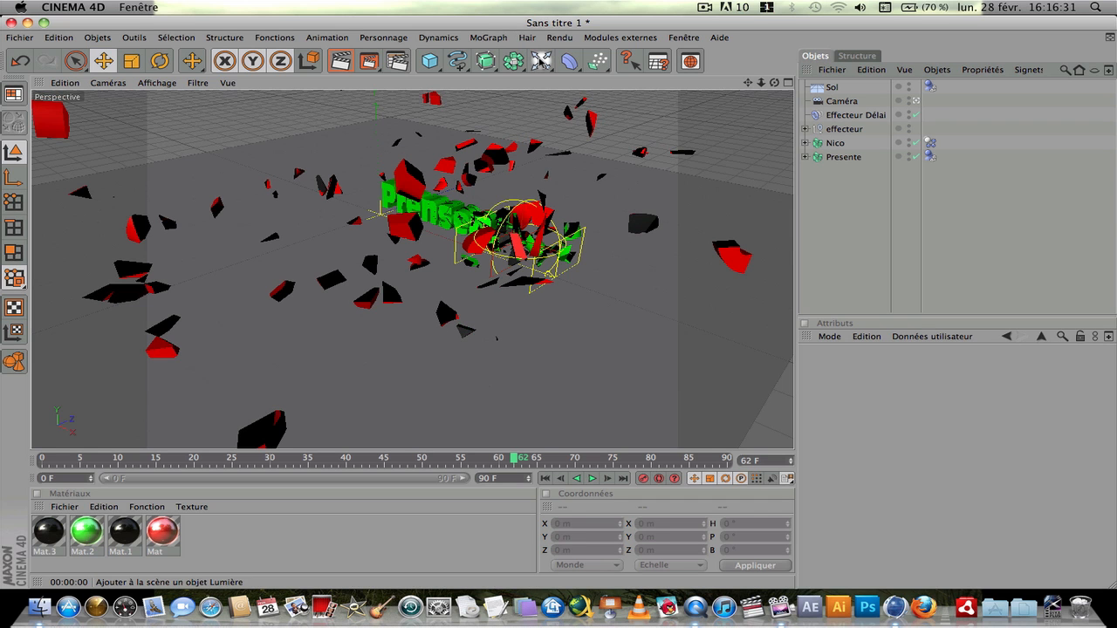
Step: Add an omni light and move it above the scene to about Y 384 m, Z -304 m
left_click(541, 60)
left_click_drag(375, 202, 432, 101)
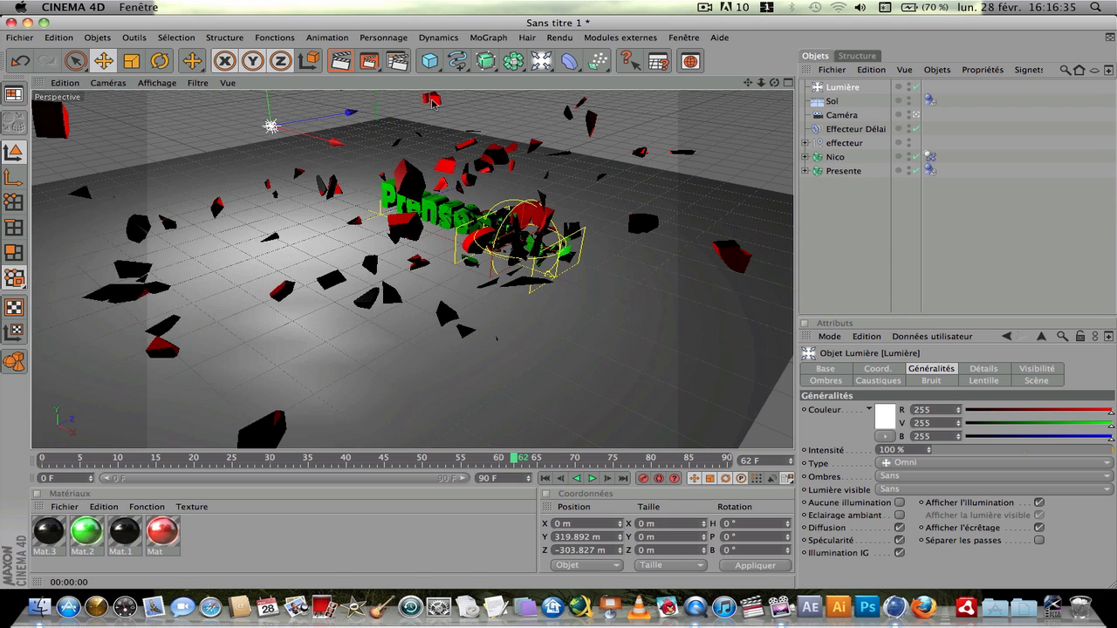
mouse_move(271, 108)
left_mouse_down()
mouse_move(270, 89)
mouse_move(267, 97)
left_mouse_up()
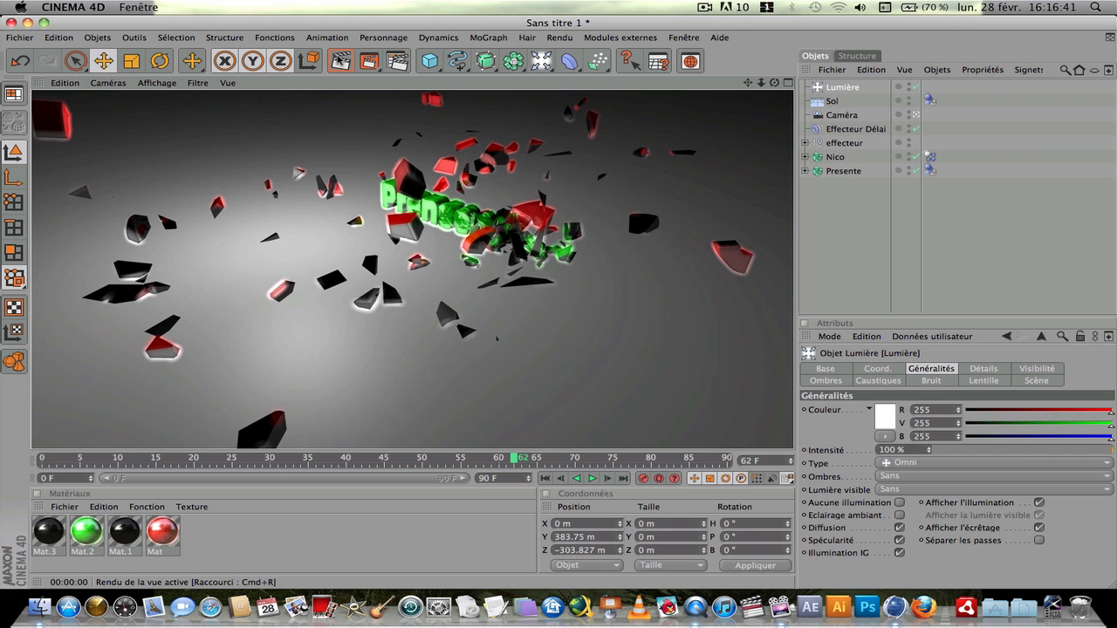
Step: Set the light's shadows to Adaptatives and render a preview of the view
left_click(843, 89)
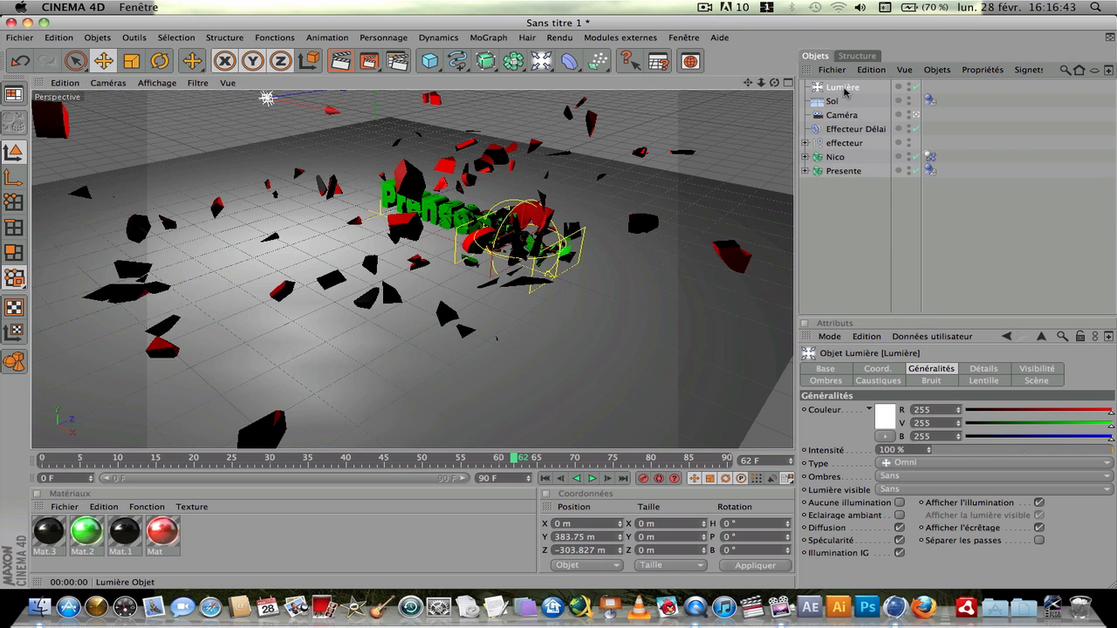
left_click(926, 477)
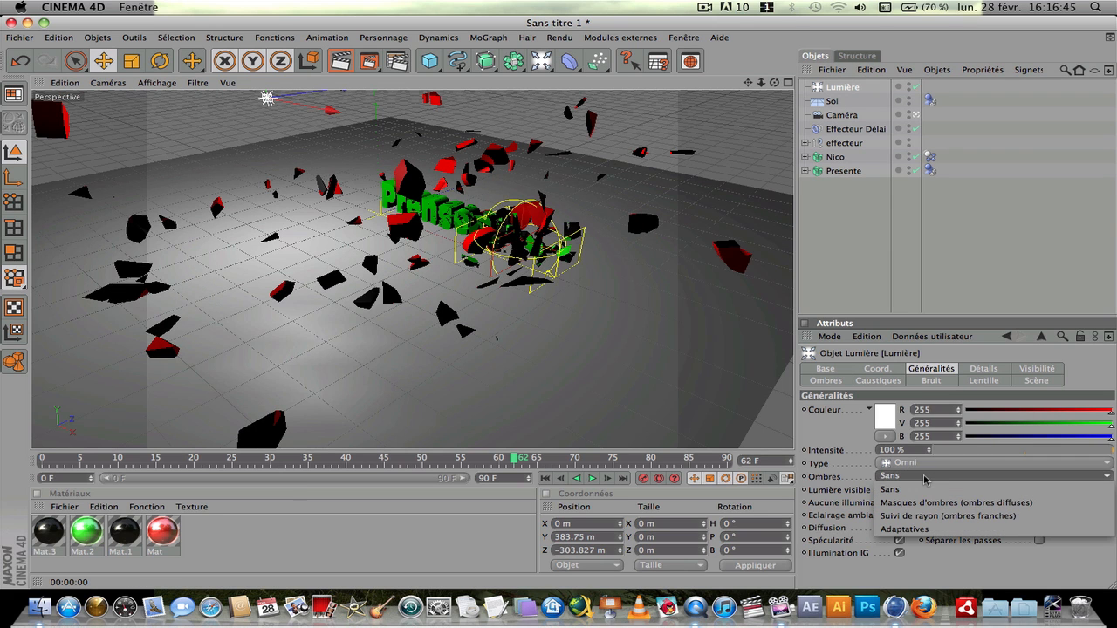
left_click(919, 530)
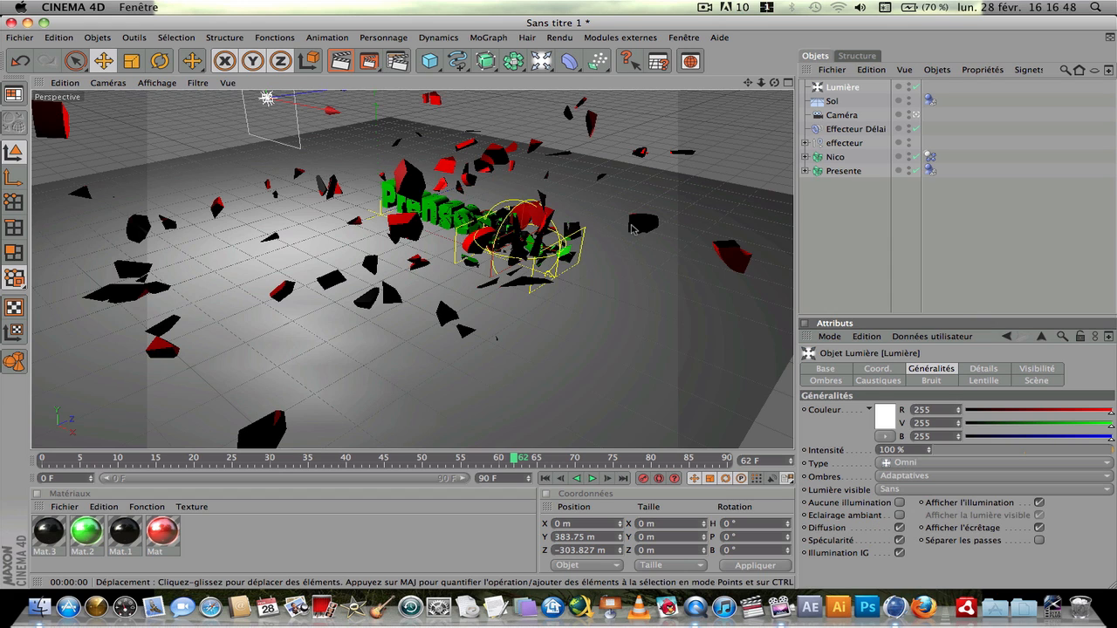
left_click(340, 61)
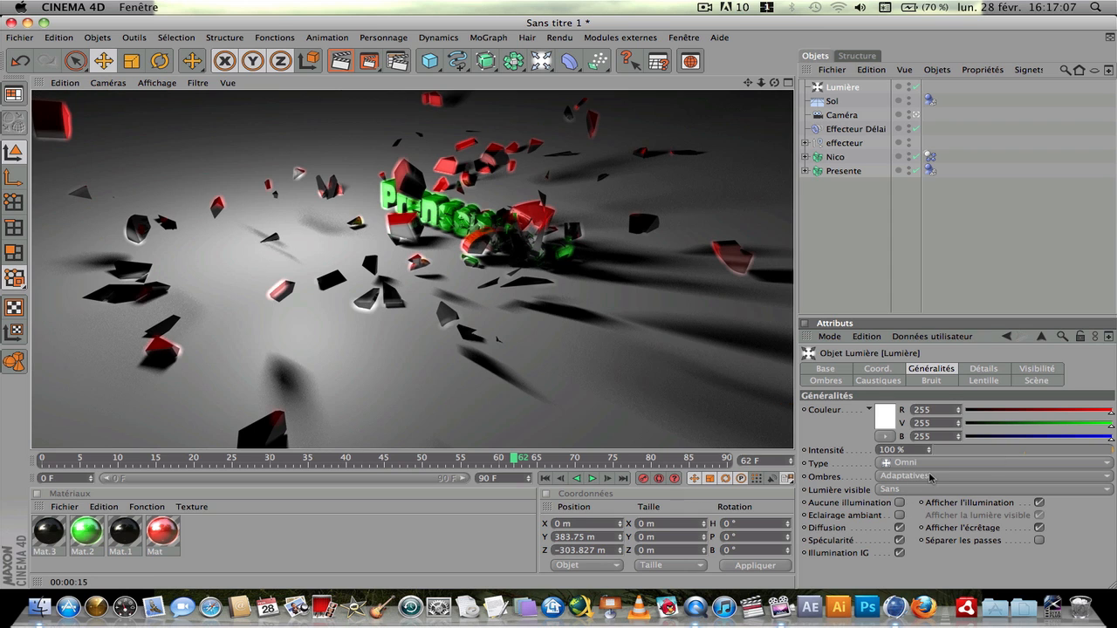
Step: Set the light's shadows to Masques d'ombres (ombres diffuses) and render a preview of the view
left_click(931, 477)
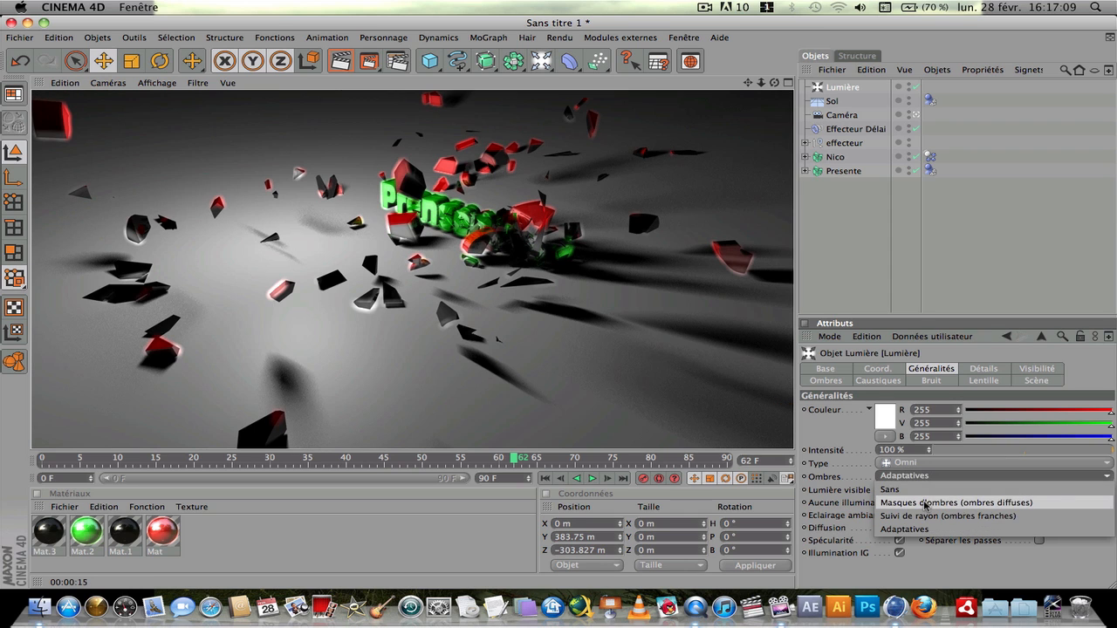
left_click(927, 503)
left_click(341, 60)
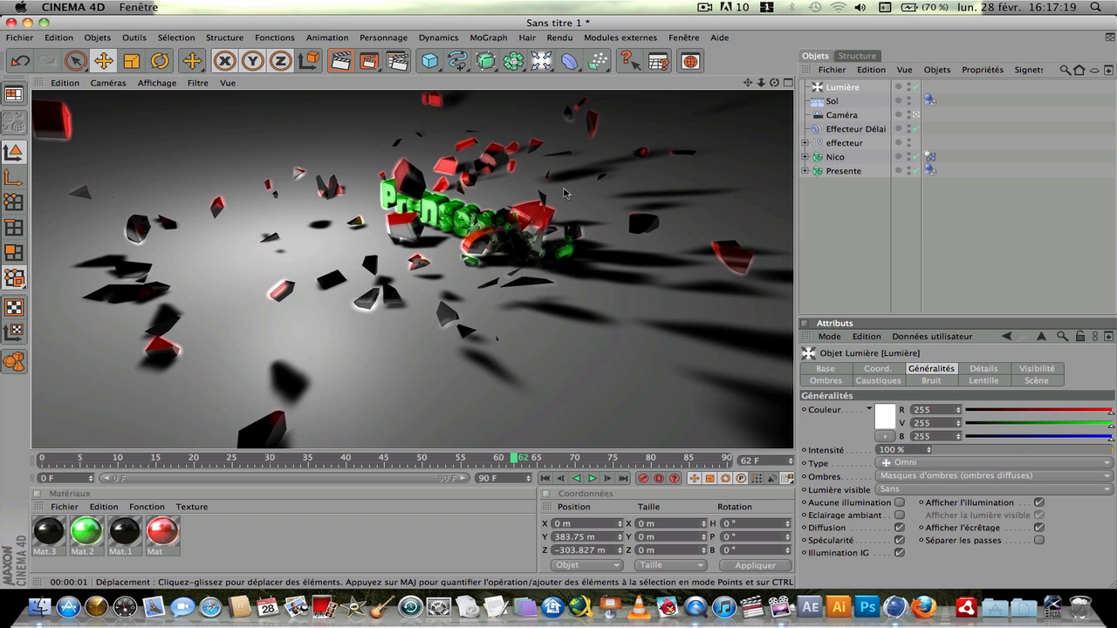
key("super+r")
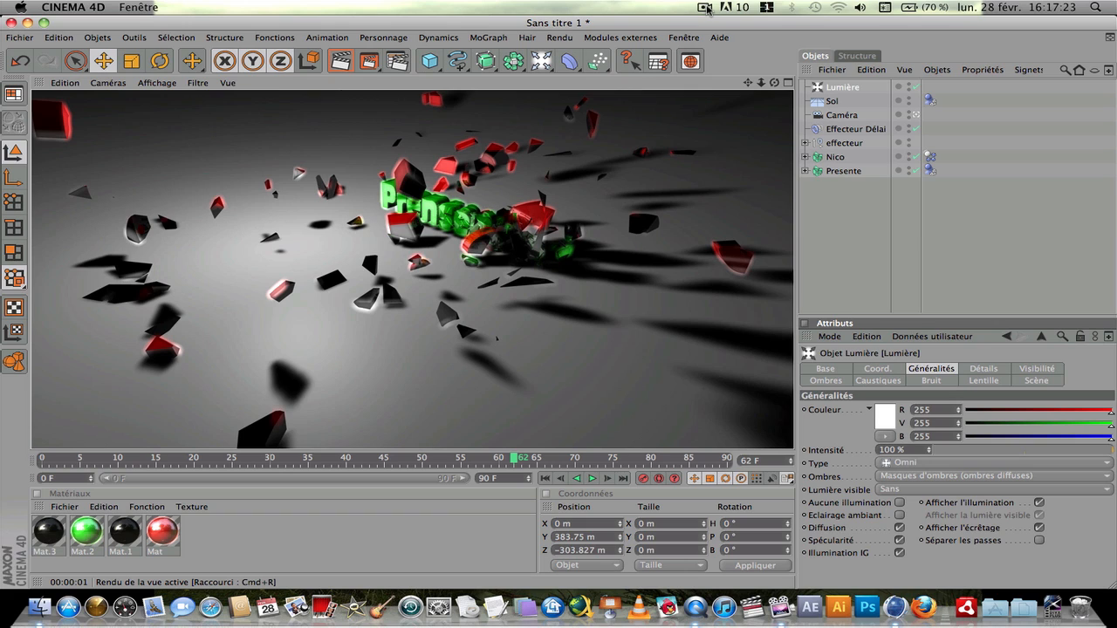